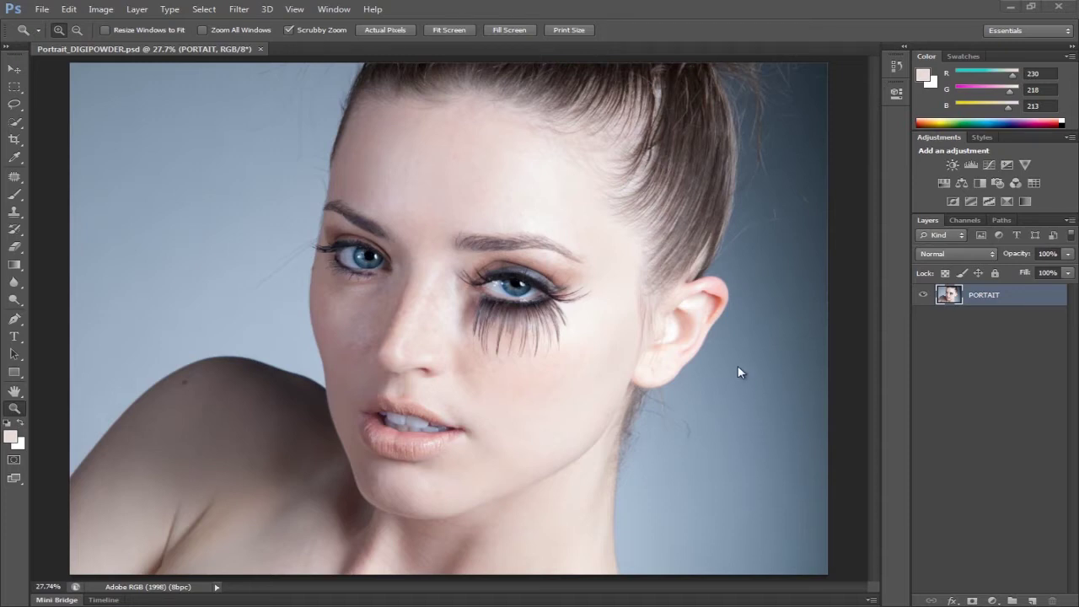
# - Zoom in on the cheek beside the left eye and nose to inspect the unretouched skin
pyautogui.click(964, 325)
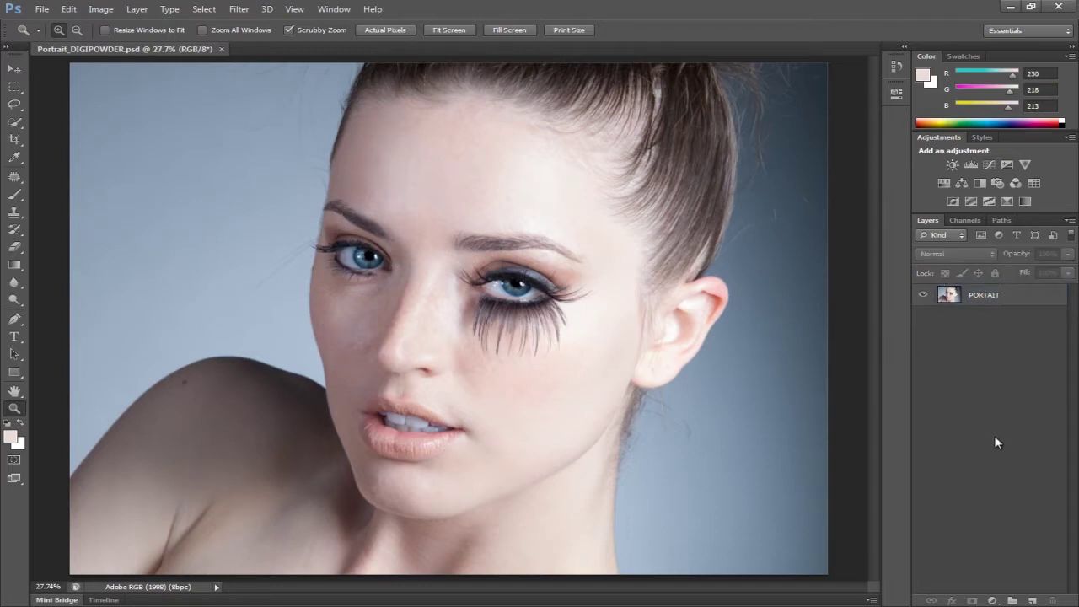
pyautogui.click(337, 315)
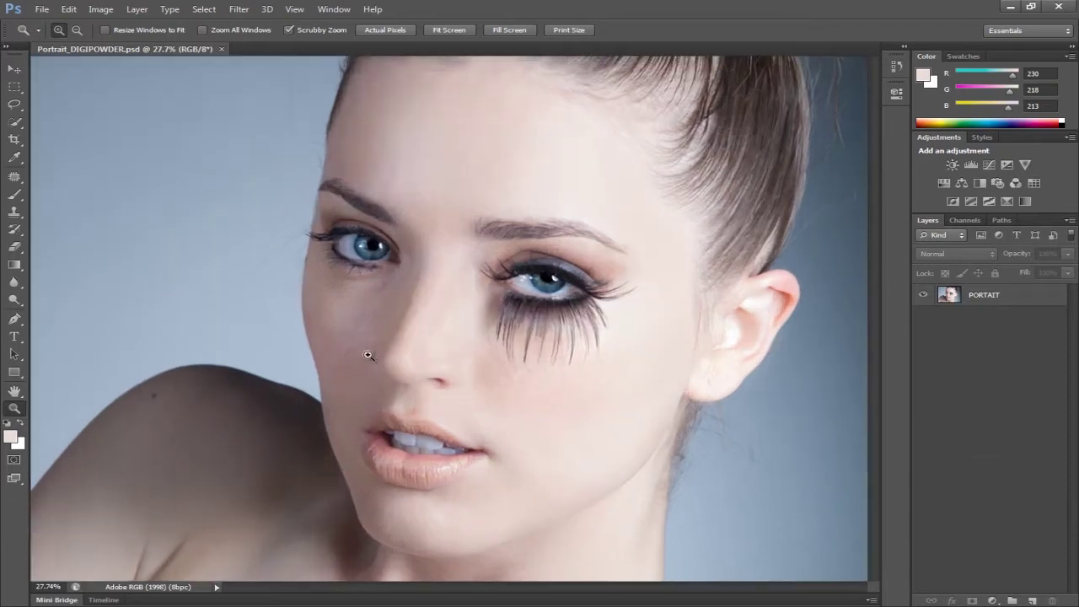
pyautogui.click(405, 363)
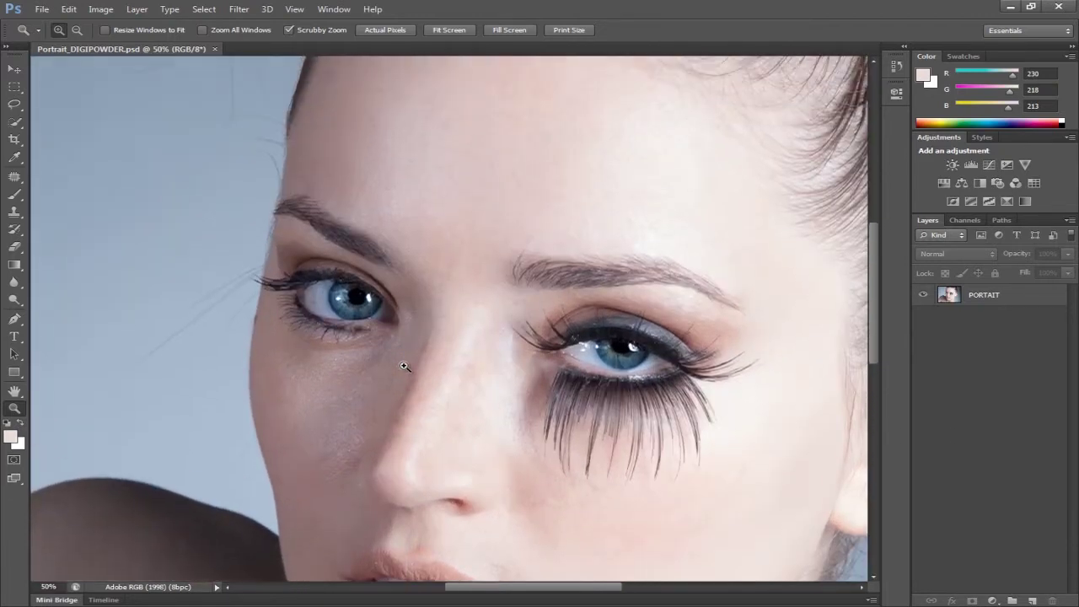
pyautogui.scroll(-3, 404, 366)
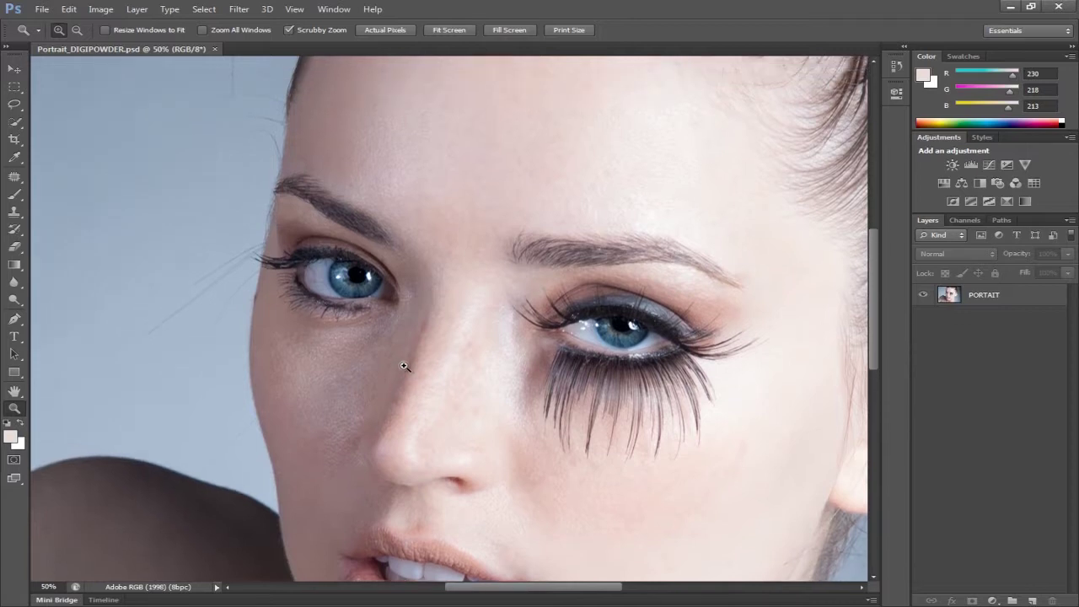
pyautogui.scroll(2, 410, 337)
pyautogui.scroll(-2, 406, 332)
pyautogui.scroll(-5, 406, 332)
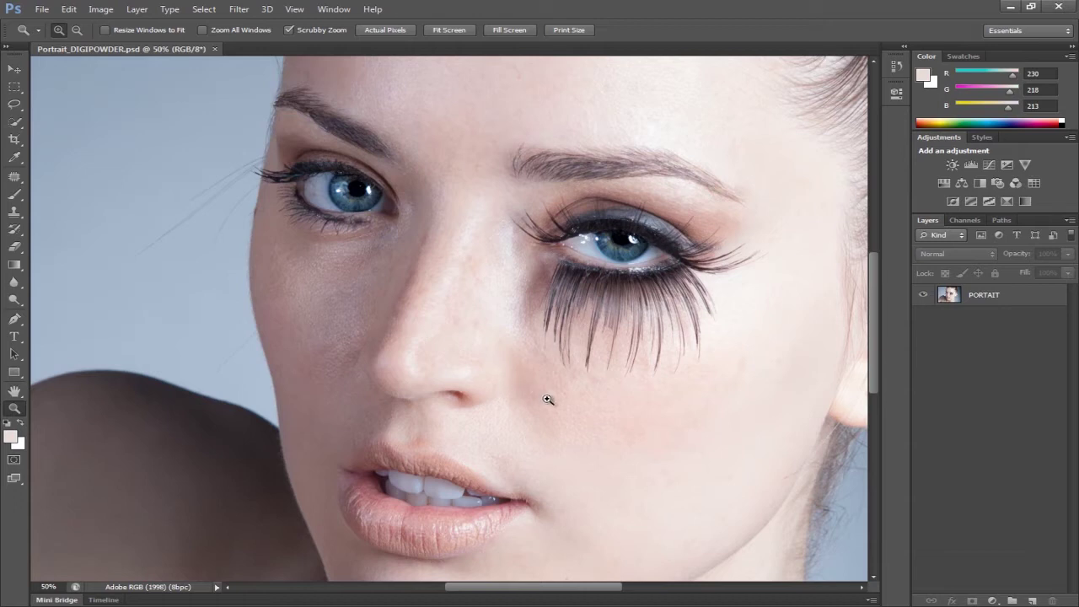
pyautogui.scroll(-5, 536, 403)
pyautogui.scroll(8, 536, 407)
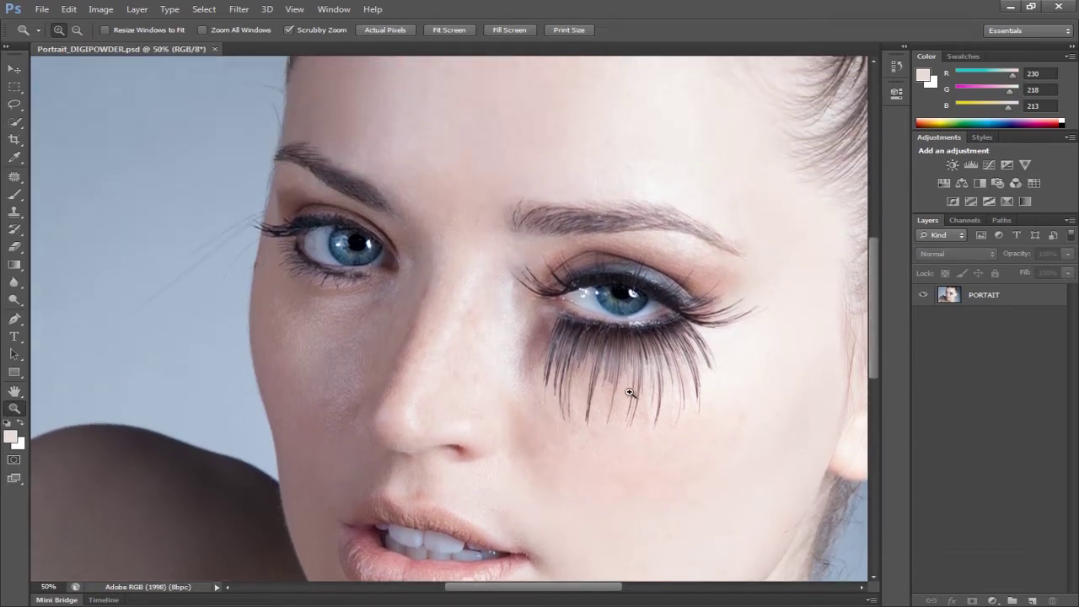
pyautogui.click(1015, 305)
pyautogui.click(1014, 351)
pyautogui.scroll(1, 489, 282)
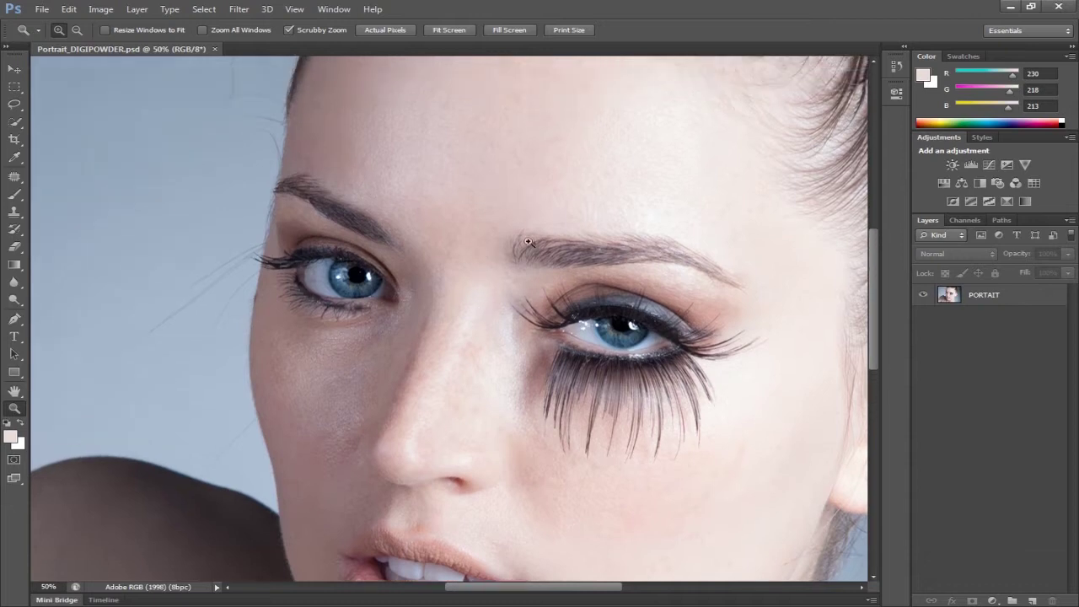
pyautogui.scroll(-1, 515, 321)
pyautogui.scroll(-1, 455, 434)
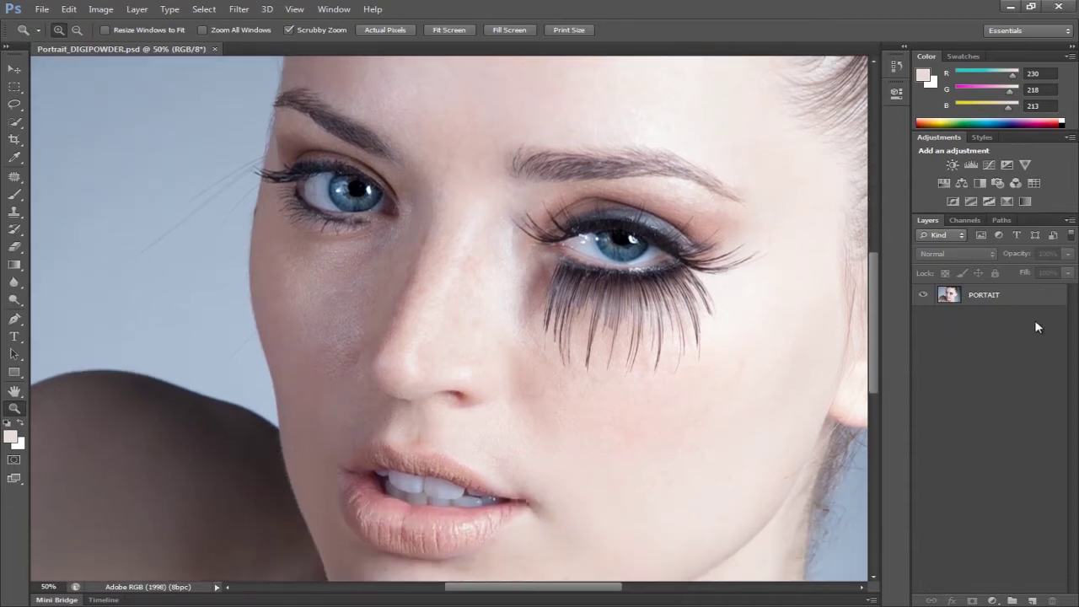
# - Add a Hue/Saturation adjustment layer above the portrait and limit it to Reds
pyautogui.click(944, 183)
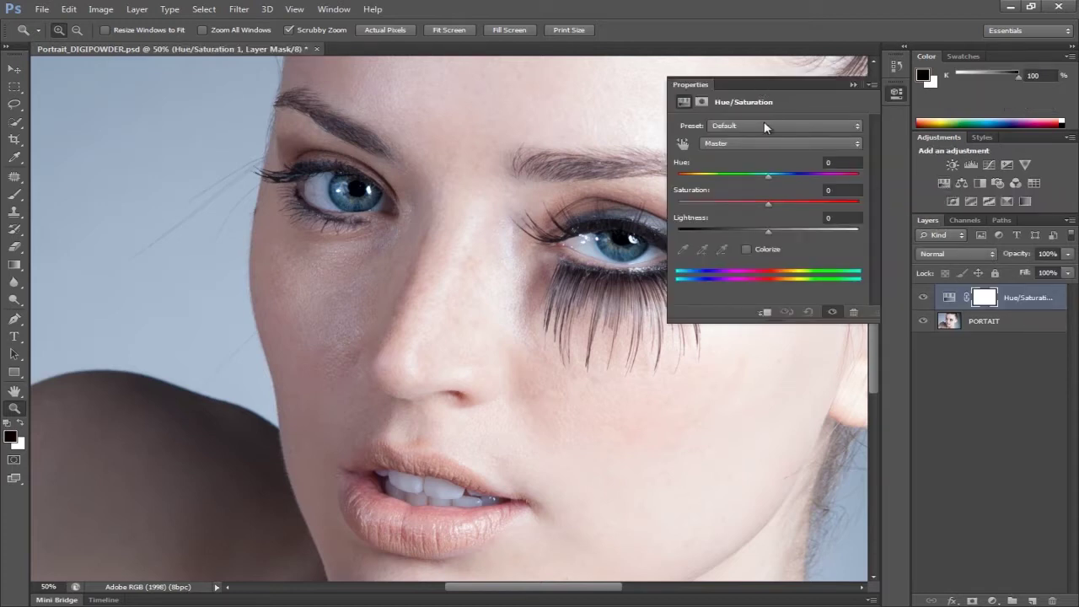
pyautogui.click(720, 145)
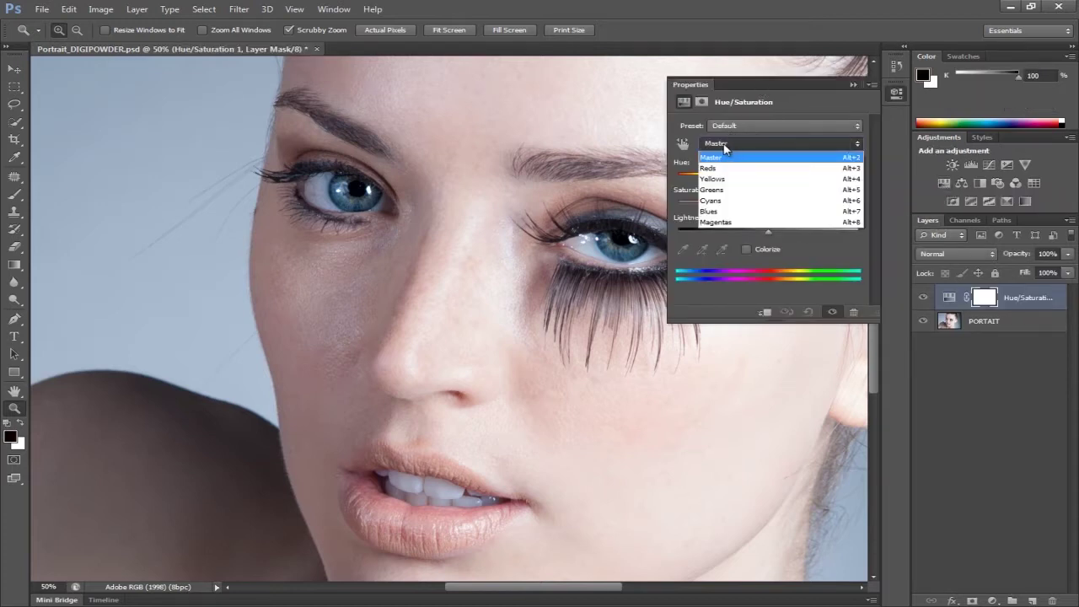
pyautogui.click(719, 168)
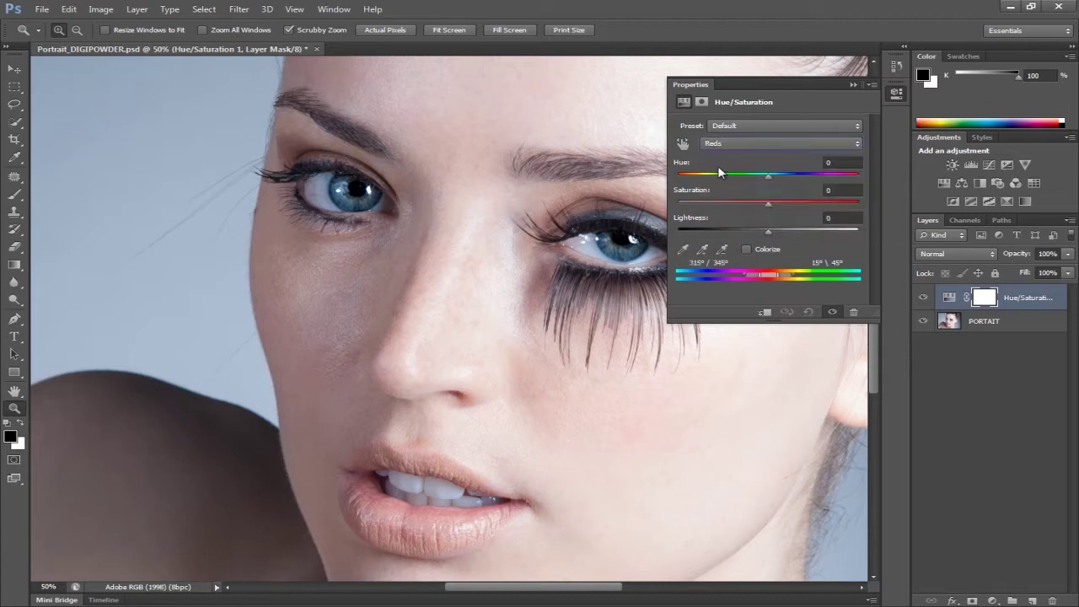
# - Sample the cheek skin with the eyedropper, then switch to Subtract from Sample
pyautogui.click(683, 251)
pyautogui.click(683, 250)
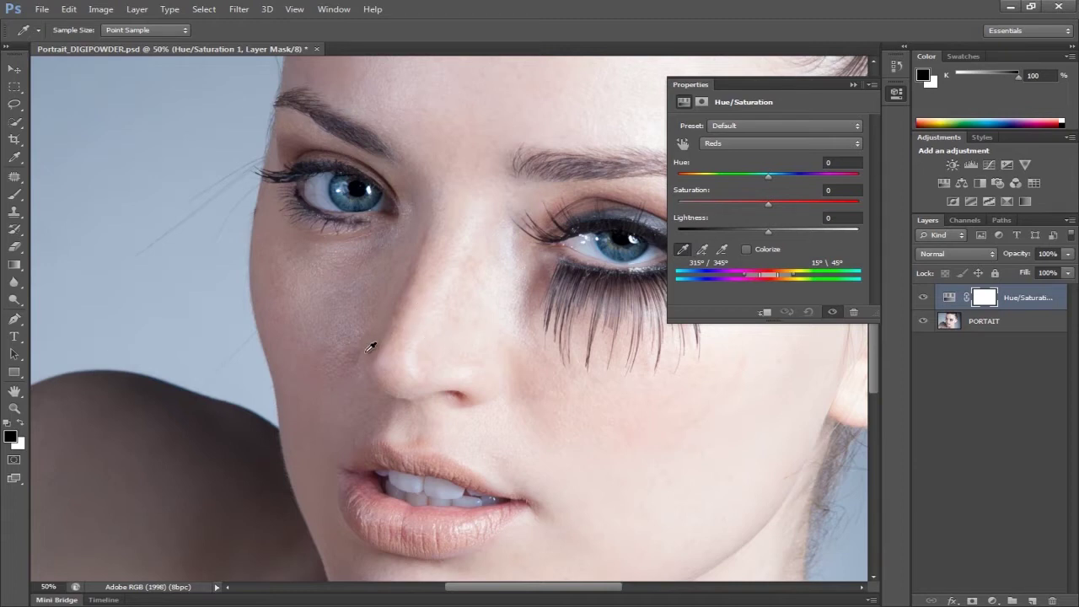
pyautogui.scroll(1, 331, 333)
pyautogui.scroll(3, 330, 333)
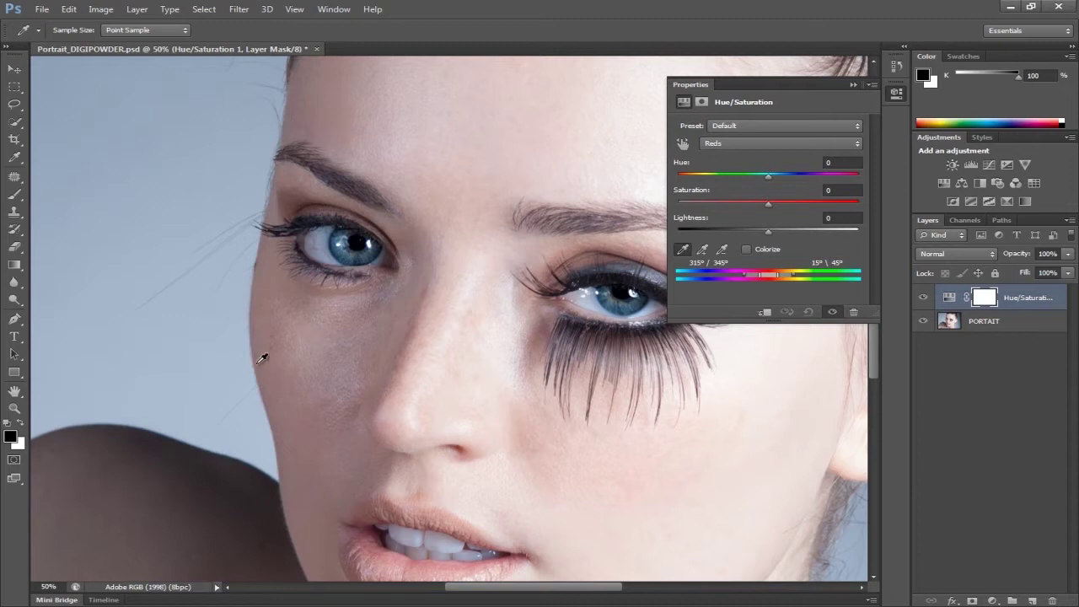
pyautogui.click(273, 368)
pyautogui.click(722, 250)
pyautogui.scroll(-3, 607, 462)
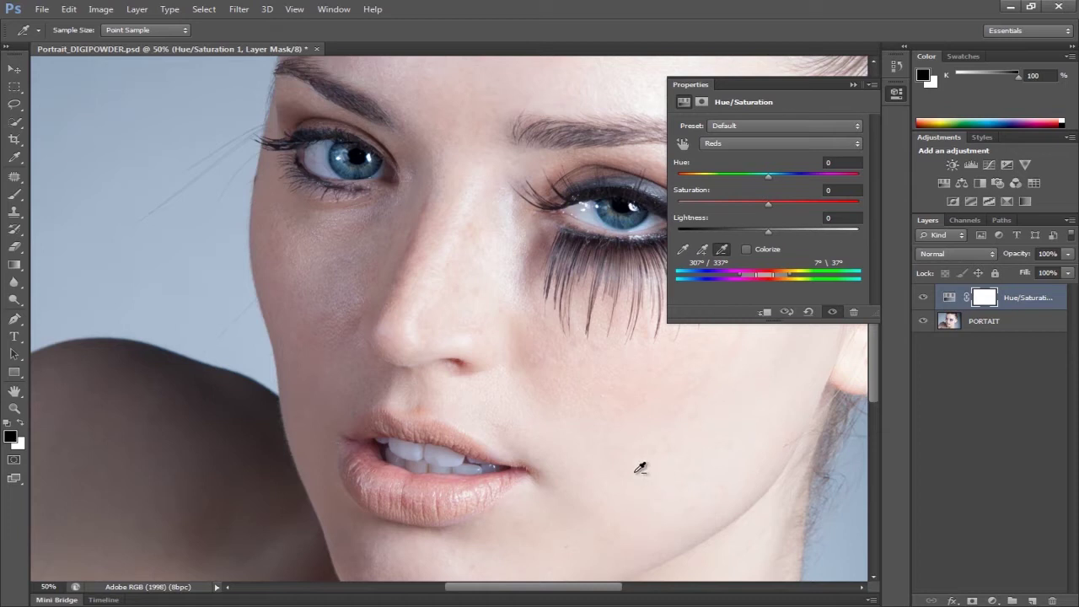
pyautogui.scroll(-2, 599, 442)
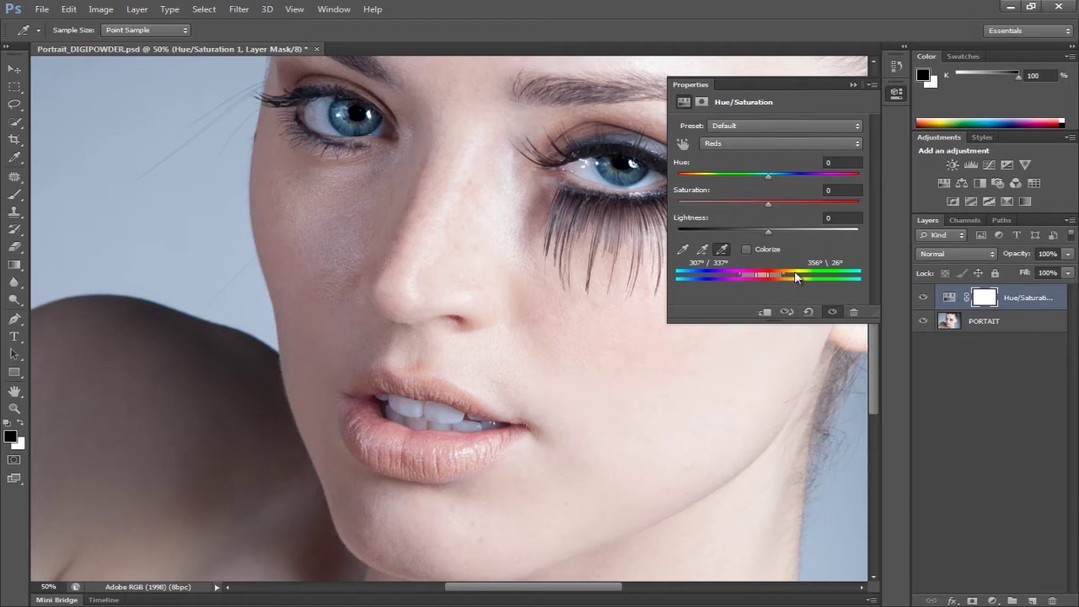
pyautogui.scroll(-5, 614, 506)
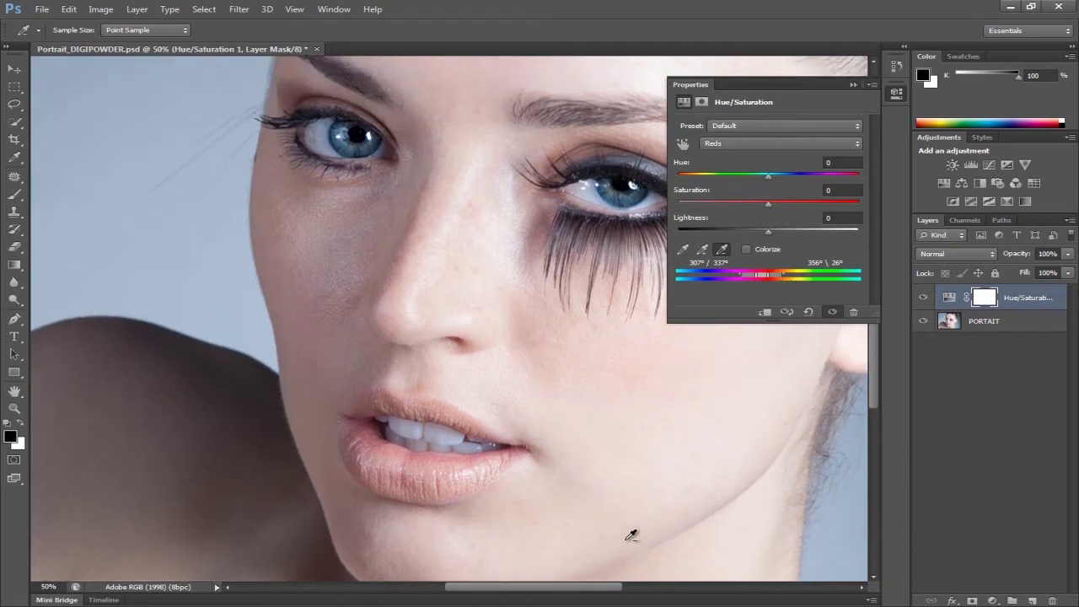
pyautogui.scroll(-5, 482, 537)
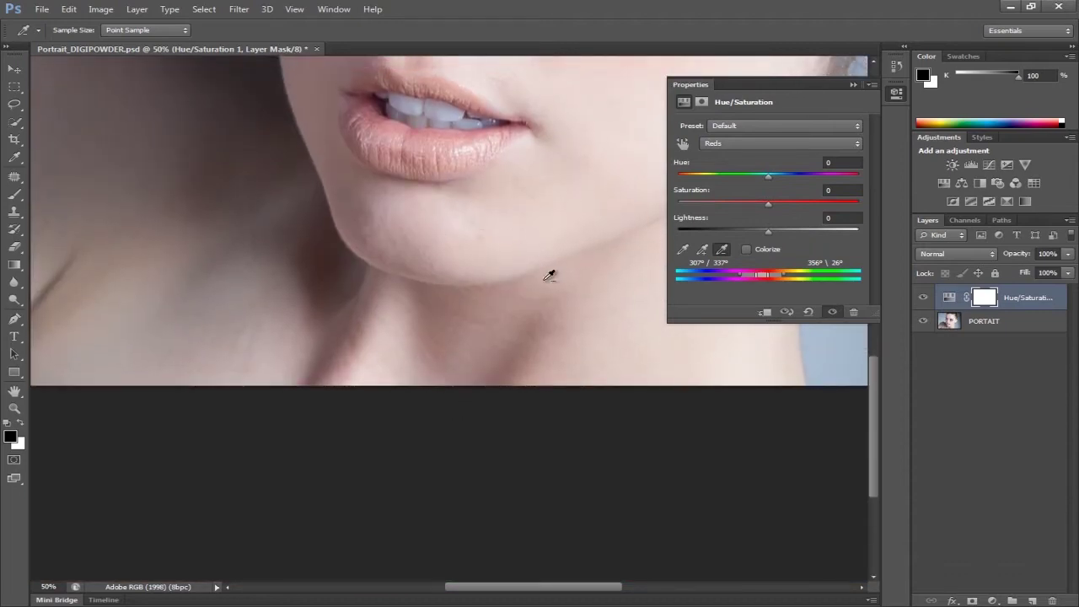
pyautogui.scroll(1, 591, 312)
pyautogui.moveTo(877, 428); pyautogui.dragTo(875, 264)
pyautogui.hscroll(3, 874, 264)
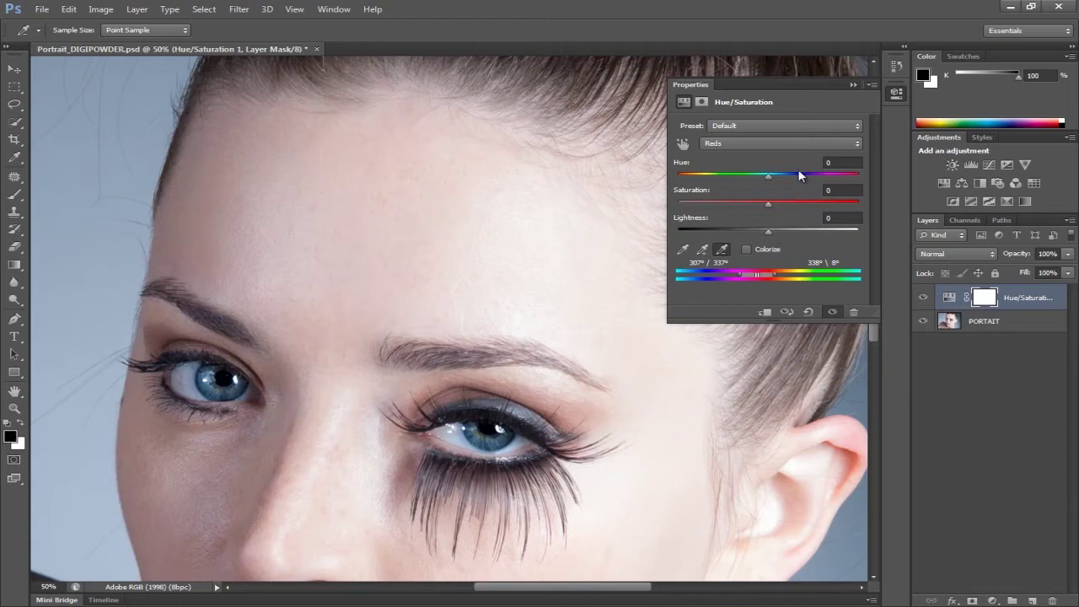
# - Push the Reds hue to -180 and pull the range falloff inward to spare the lips
pyautogui.click(13, 408)
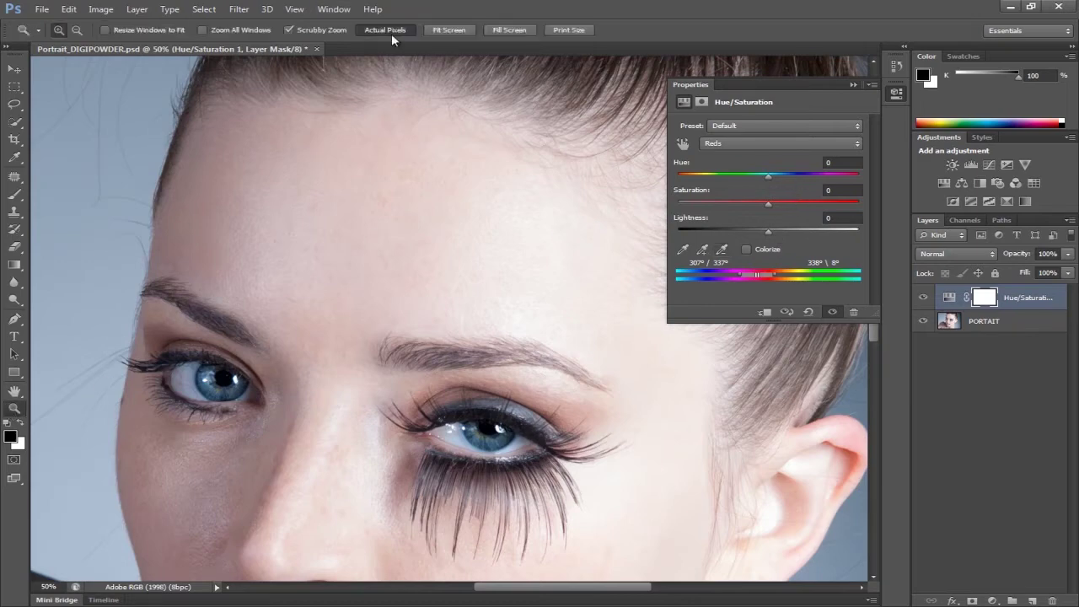
pyautogui.hotkey('ctrl', '0')
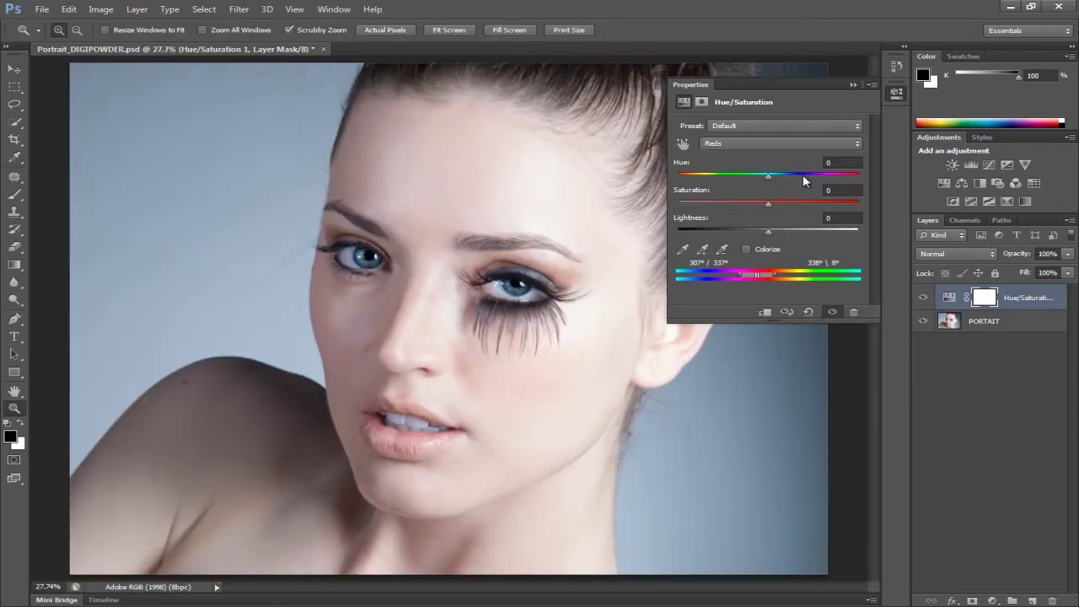
pyautogui.moveTo(767, 175); pyautogui.dragTo(645, 187)
pyautogui.click(325, 424)
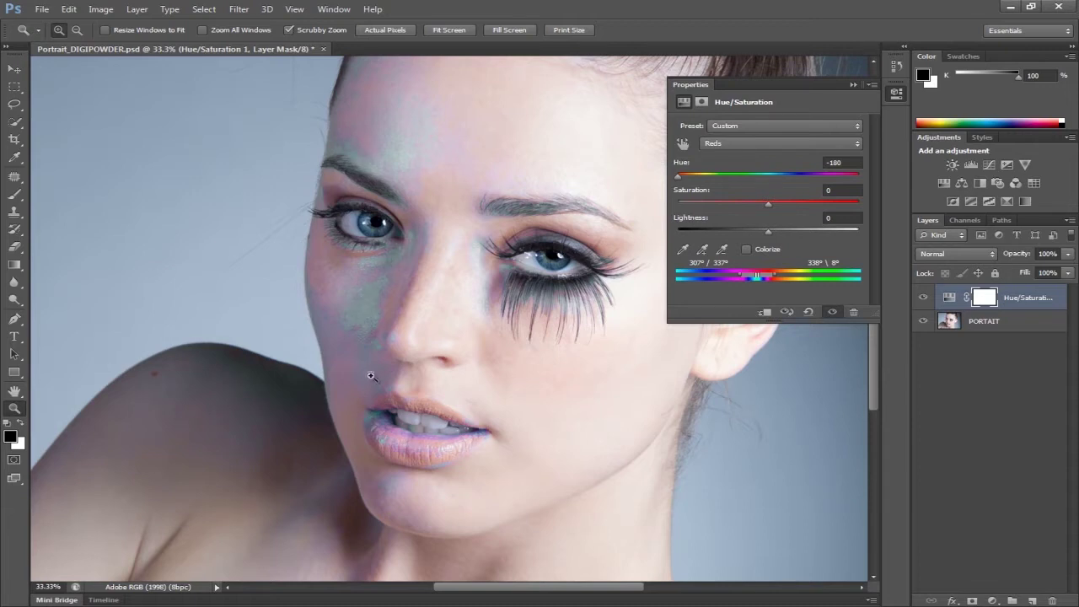
pyautogui.click(392, 440)
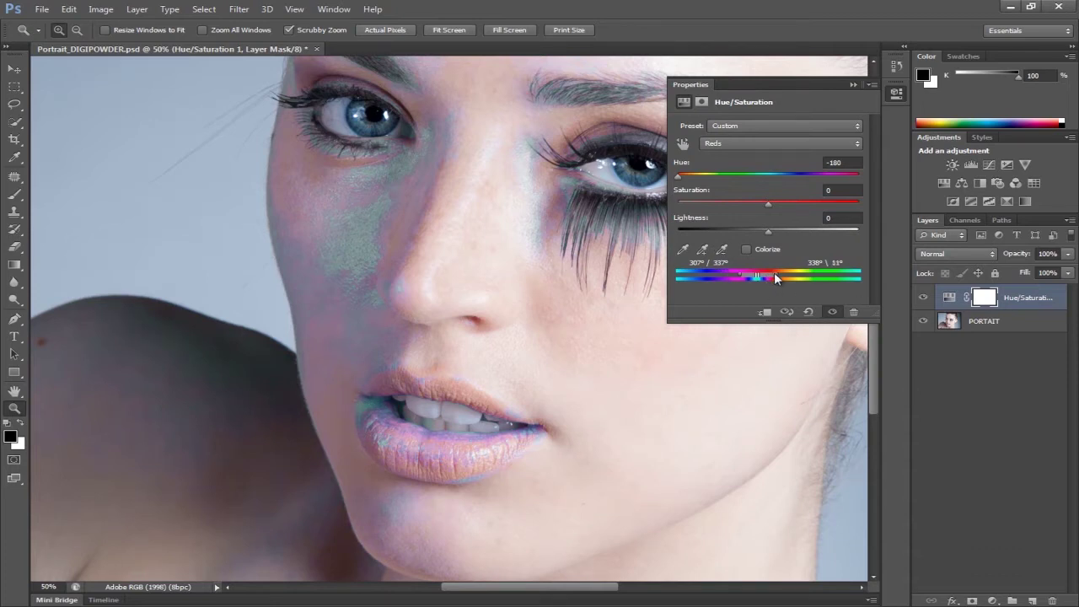
pyautogui.moveTo(776, 280); pyautogui.dragTo(751, 273)
# - Check the lips and chin, then reset the Hue value to 0
pyautogui.scroll(3, 287, 291)
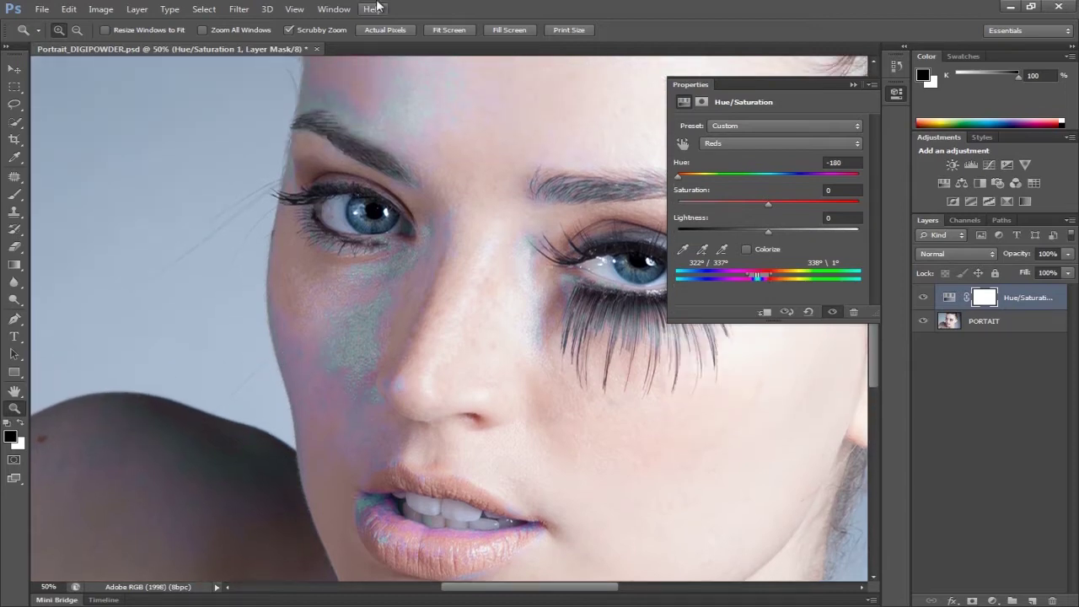
pyautogui.click(446, 29)
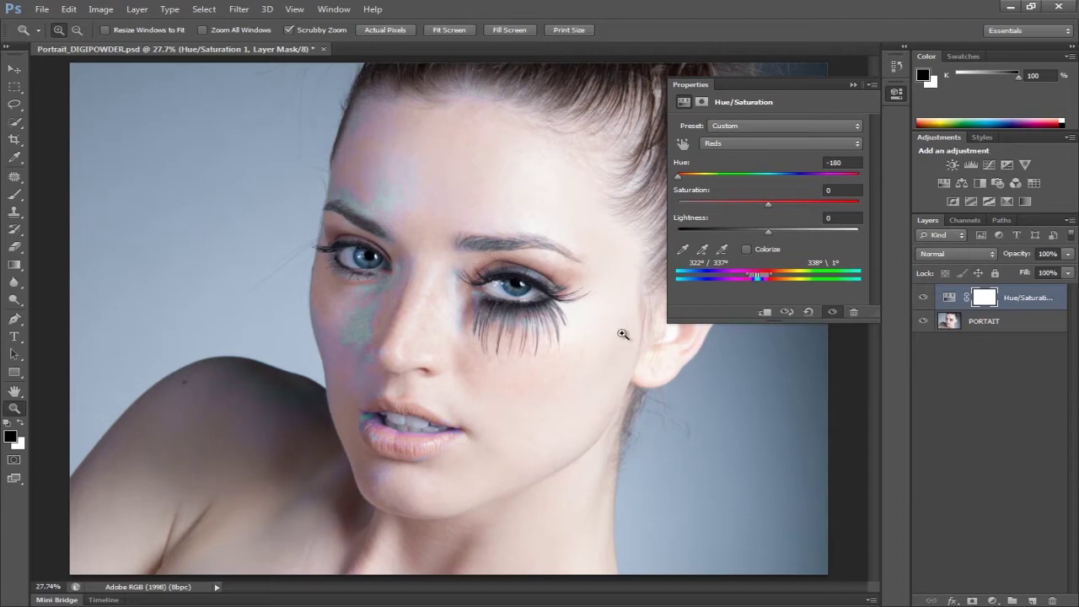
pyautogui.click(370, 447)
pyautogui.click(369, 410)
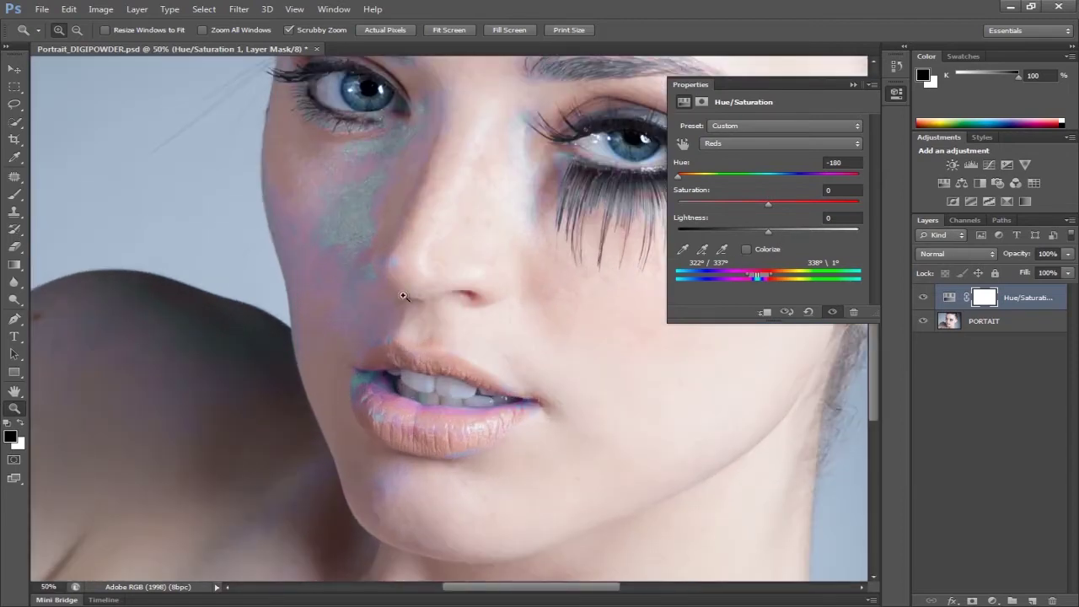
pyautogui.click(384, 29)
pyautogui.click(449, 29)
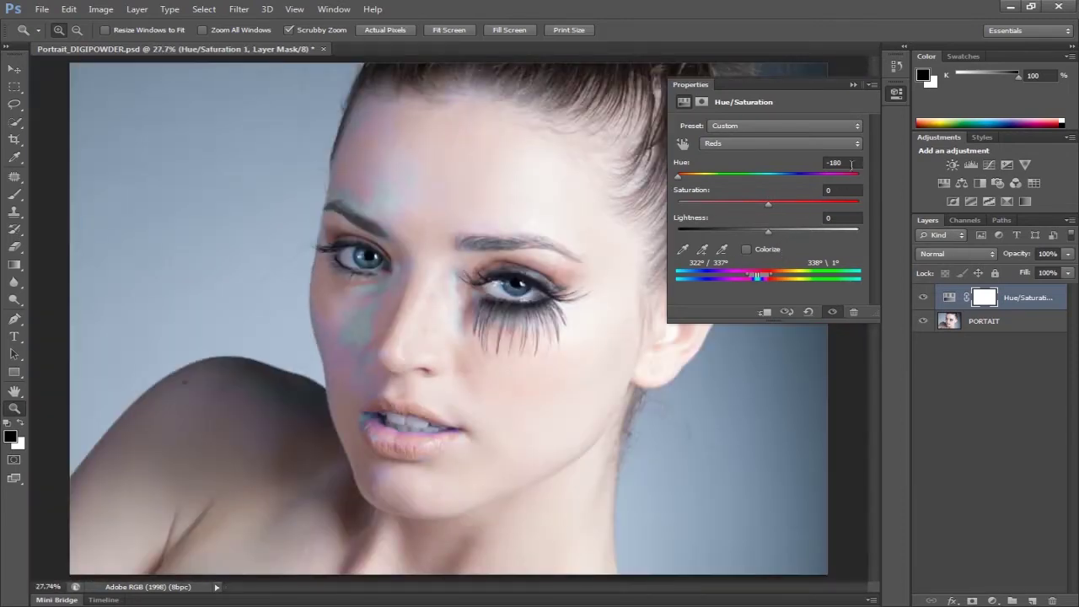
pyautogui.click(840, 162)
pyautogui.press('BackSpace')
pyautogui.press('BackSpace')
pyautogui.press('BackSpace')
pyautogui.press('BackSpace')
pyautogui.write('0')
pyautogui.press('Return')
# - Shift the Reds hue to +18 and toggle the adjustment's visibility to compare before and after
pyautogui.moveTo(768, 176); pyautogui.dragTo(785, 176)
pyautogui.click(921, 299)
pyautogui.click(921, 298)
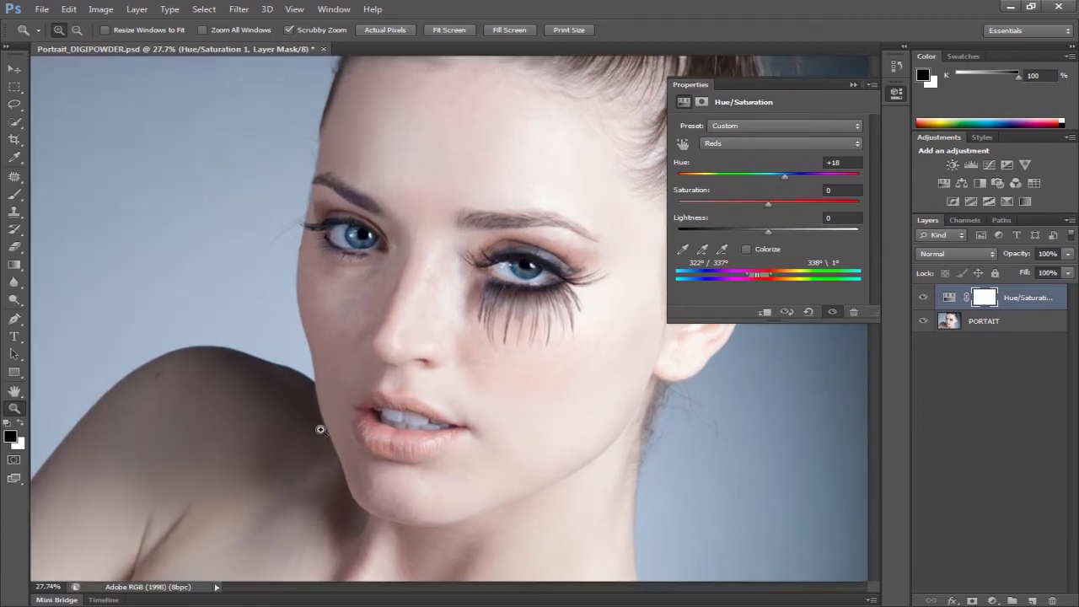
pyautogui.click(384, 455)
pyautogui.click(396, 438)
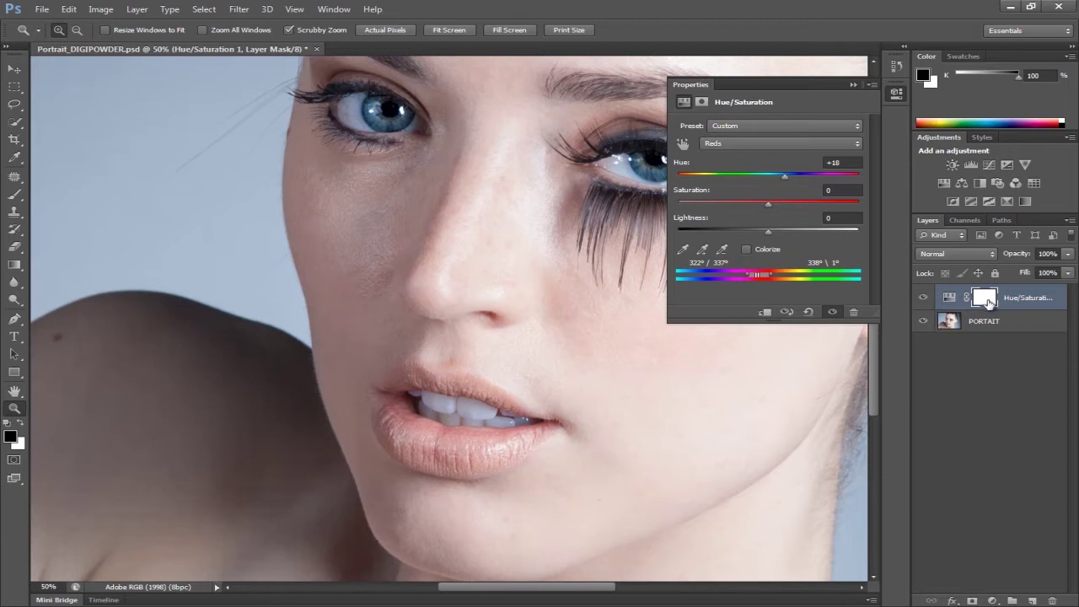
# - Paint black on the Hue/Saturation mask over the lips, the shoulder and the lower-left shoulder
pyautogui.click(987, 299)
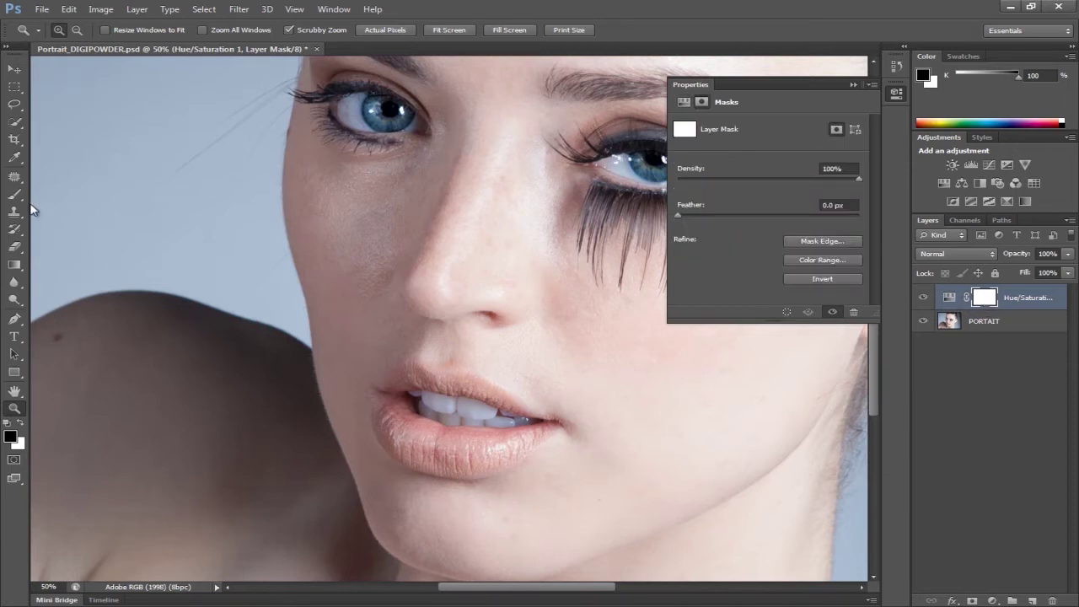
pyautogui.click(14, 196)
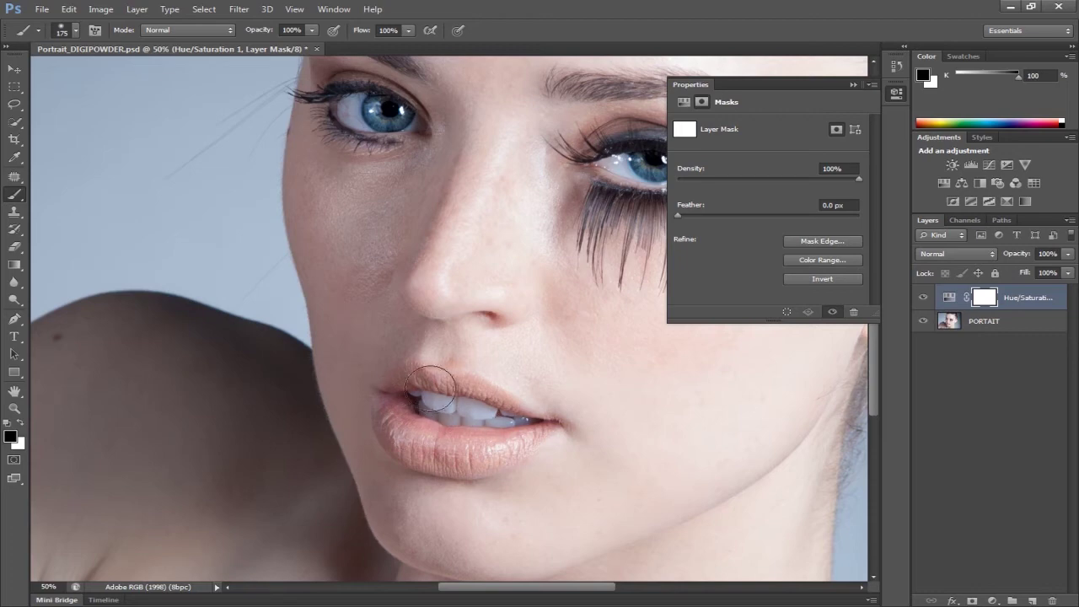
pyautogui.moveTo(383, 443)
pyautogui.mouseDown()
pyautogui.moveTo(514, 427)
pyautogui.moveTo(371, 398)
pyautogui.moveTo(495, 392)
pyautogui.moveTo(482, 469)
pyautogui.mouseUp()
pyautogui.keyDown('alt'); pyautogui.click(984, 298); pyautogui.keyUp('alt')
pyautogui.moveTo(176, 323)
pyautogui.mouseDown()
pyautogui.moveTo(219, 359)
pyautogui.moveTo(214, 388)
pyautogui.mouseUp()
pyautogui.moveTo(297, 573)
pyautogui.mouseDown()
pyautogui.moveTo(150, 551)
pyautogui.moveTo(154, 542)
pyautogui.moveTo(76, 576)
pyautogui.mouseUp()
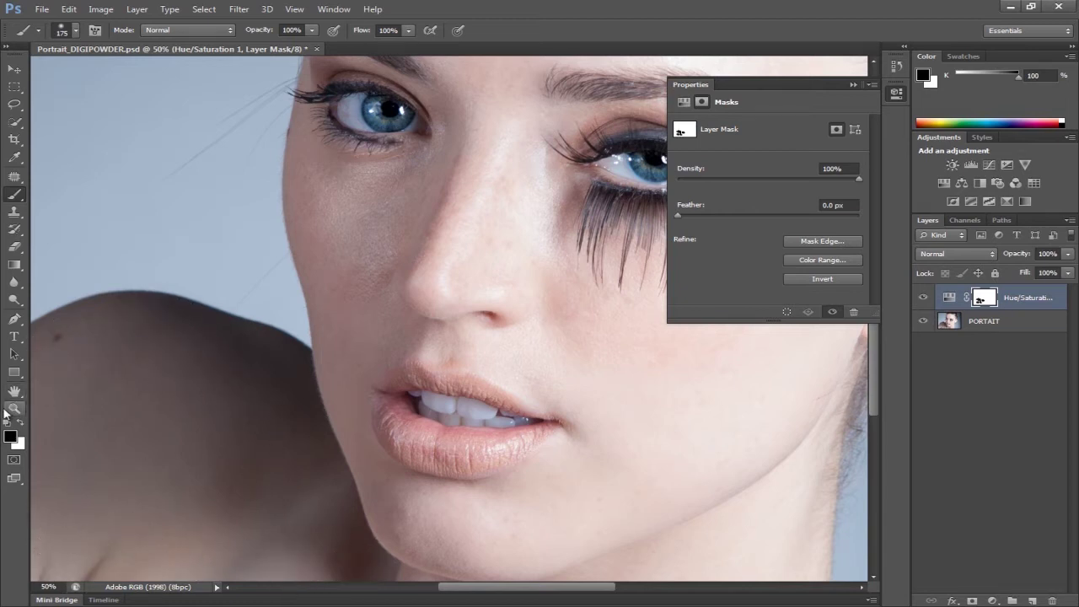
pyautogui.click(8, 410)
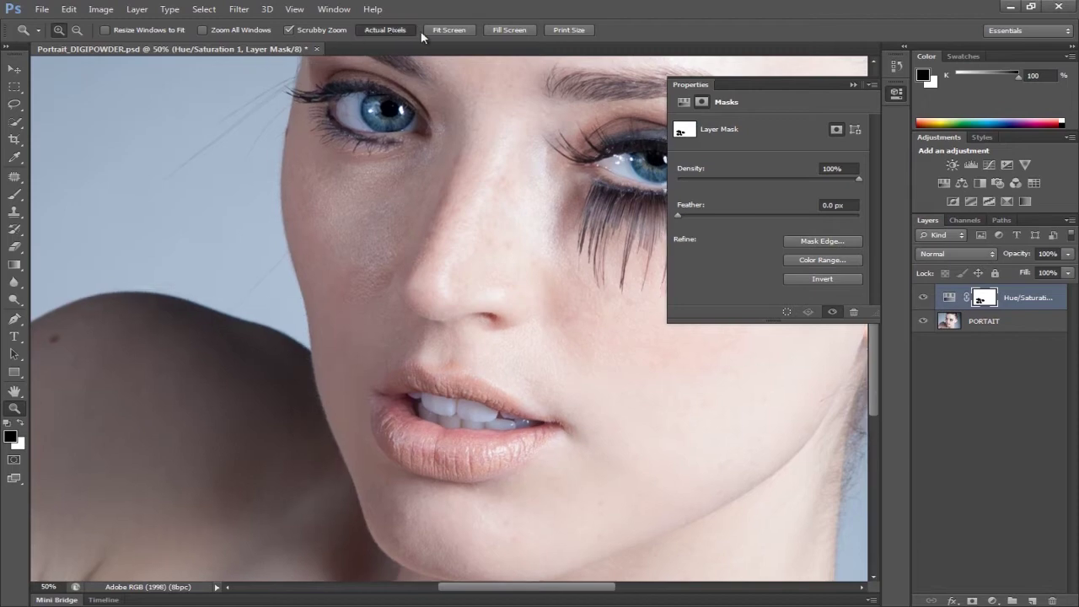
pyautogui.click(386, 30)
pyautogui.click(448, 30)
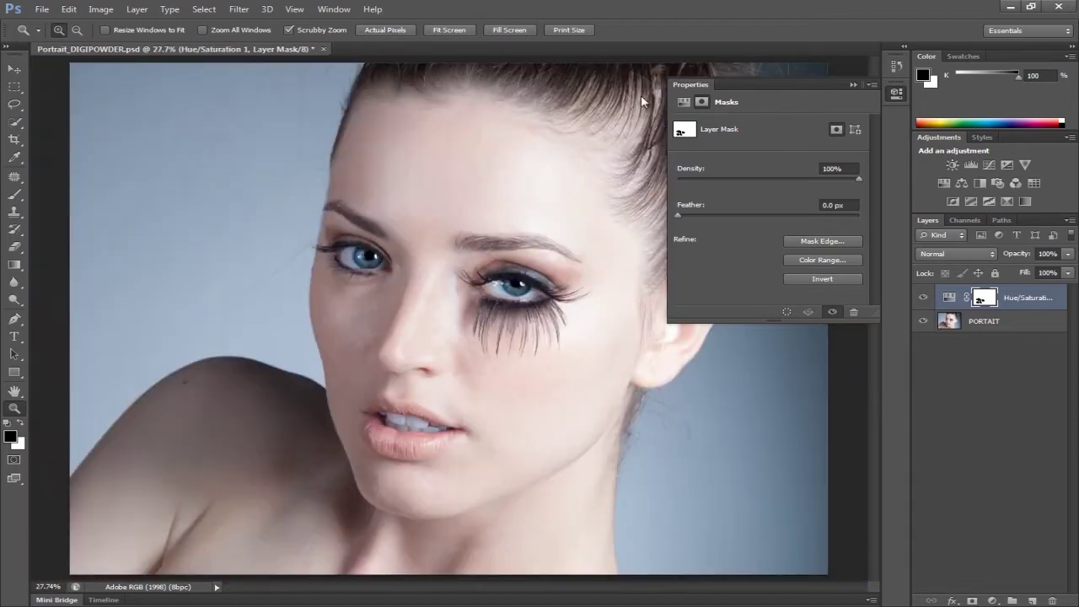
# - Collapse Properties and rename the Hue/Saturation 1 layer to 'Skin Tones'
pyautogui.click(854, 85)
pyautogui.click(946, 388)
pyautogui.doubleClick(1024, 300)
pyautogui.write('Skin Tones')
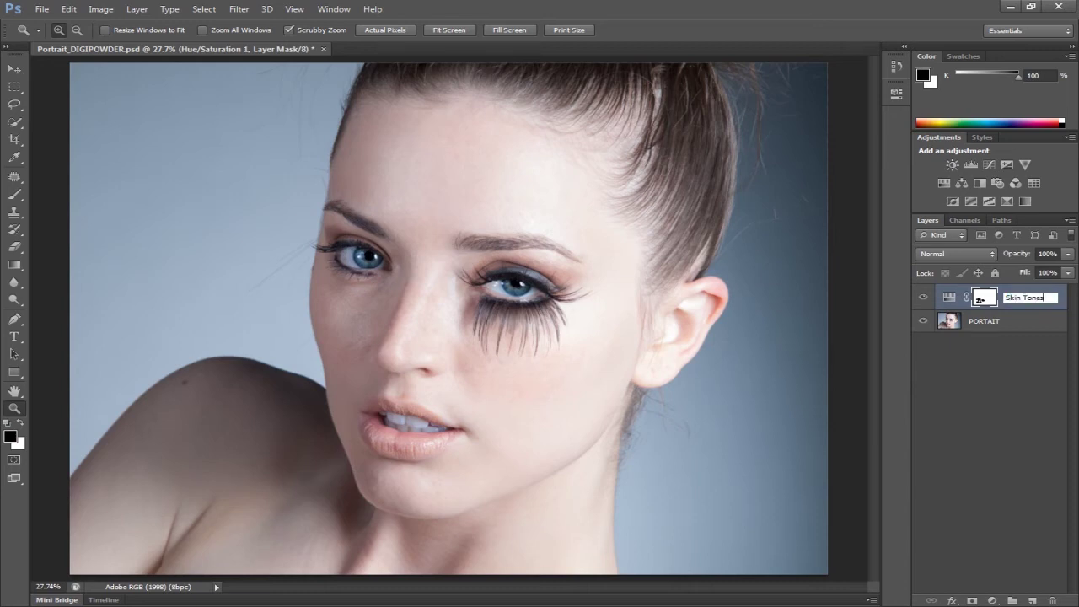
pyautogui.press('Return')
pyautogui.click(997, 398)
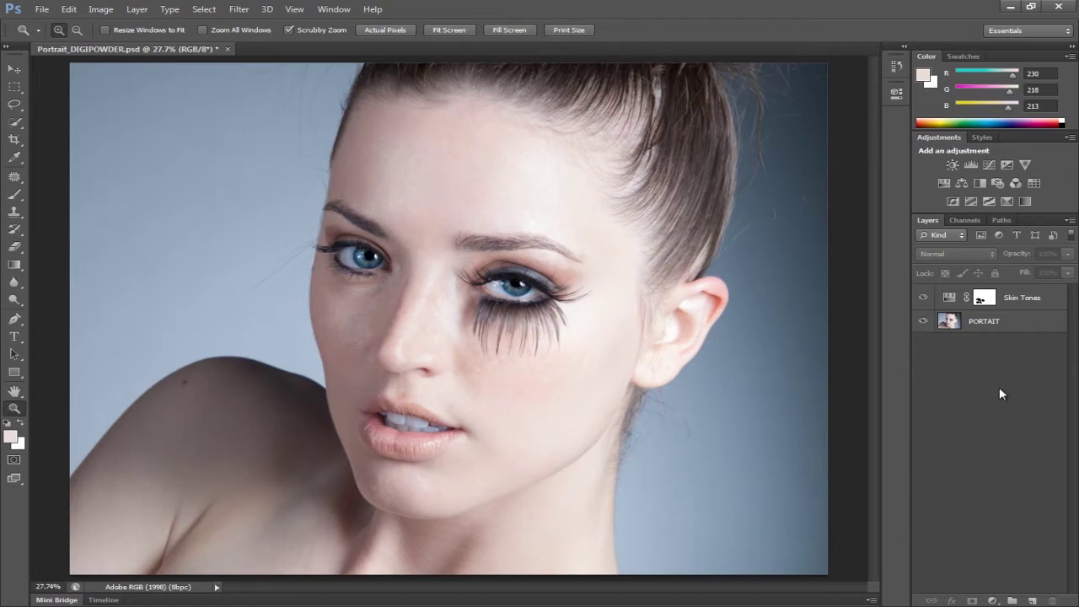
# - Zoom in on the nose, cheek and eye to inspect the corrected skin at 100% and 50%
pyautogui.click(431, 364)
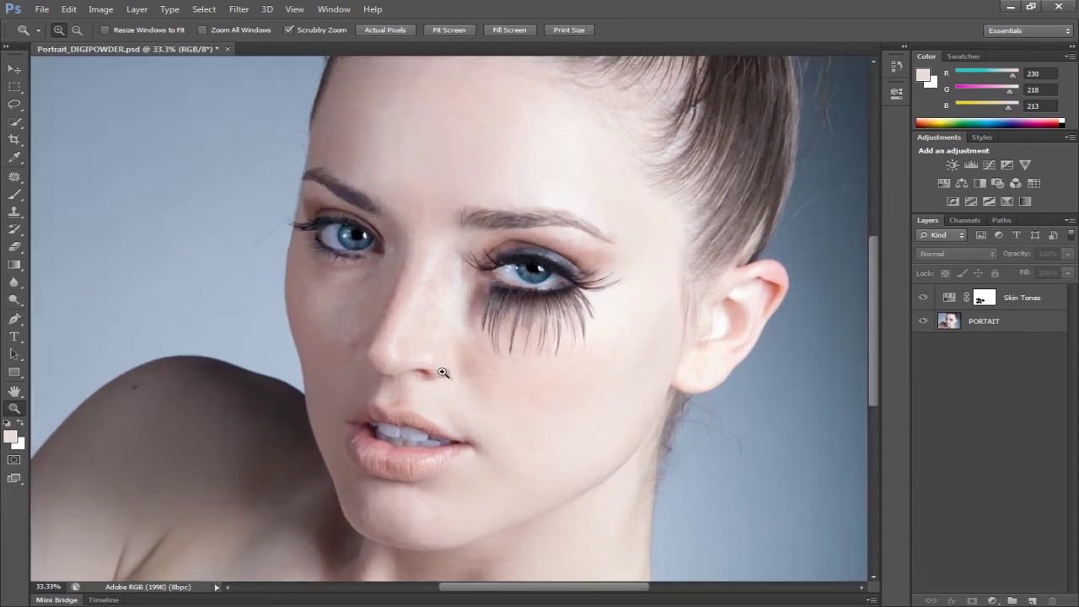
pyautogui.click(501, 416)
pyautogui.click(458, 409)
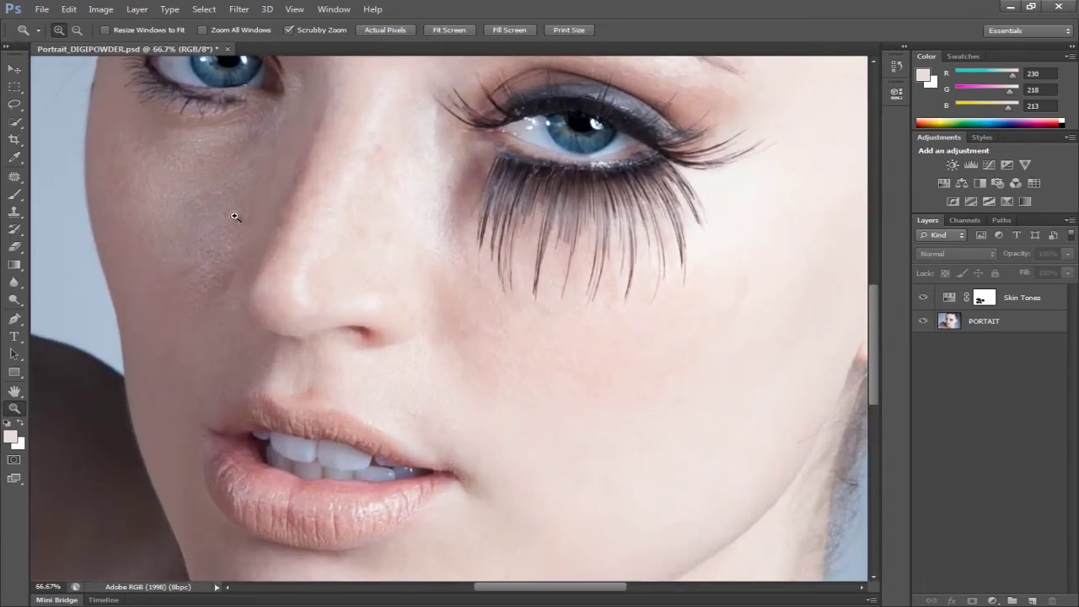
pyautogui.scroll(2, 432, 314)
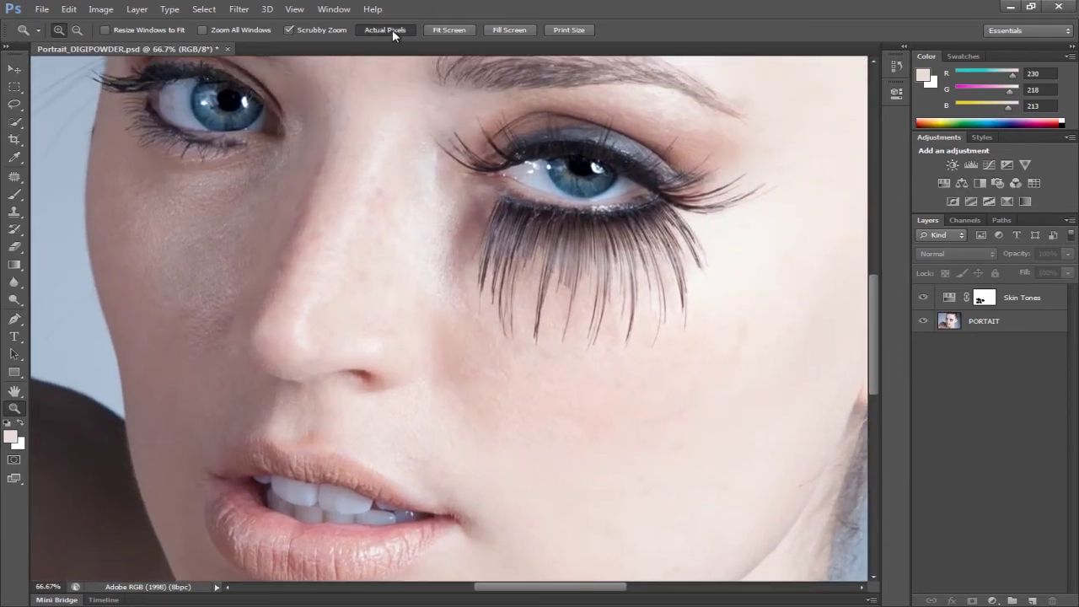
pyautogui.click(399, 30)
pyautogui.click(460, 30)
pyautogui.click(440, 351)
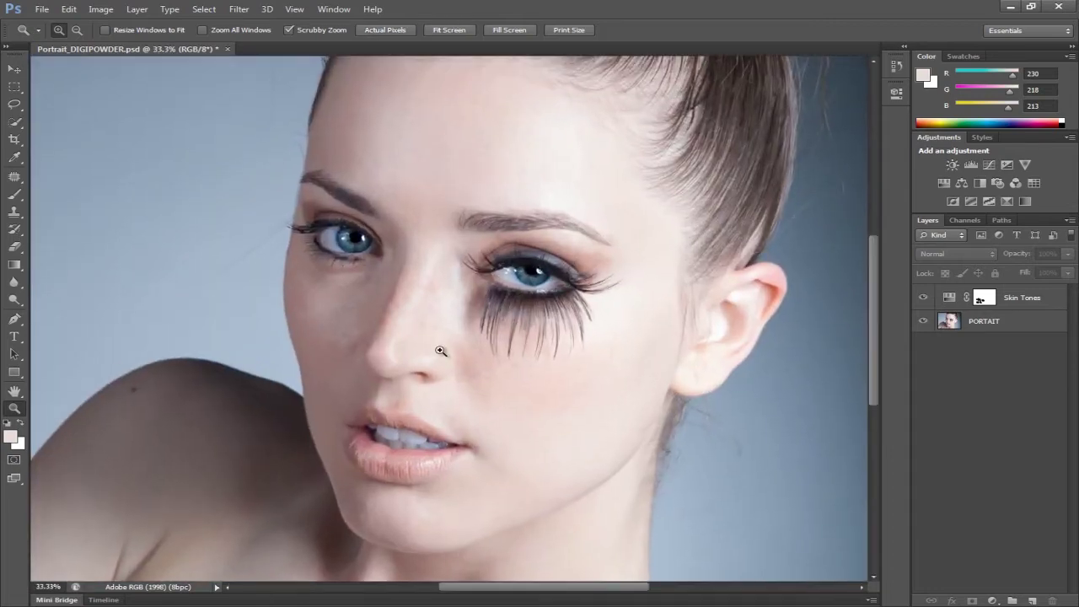
pyautogui.click(440, 350)
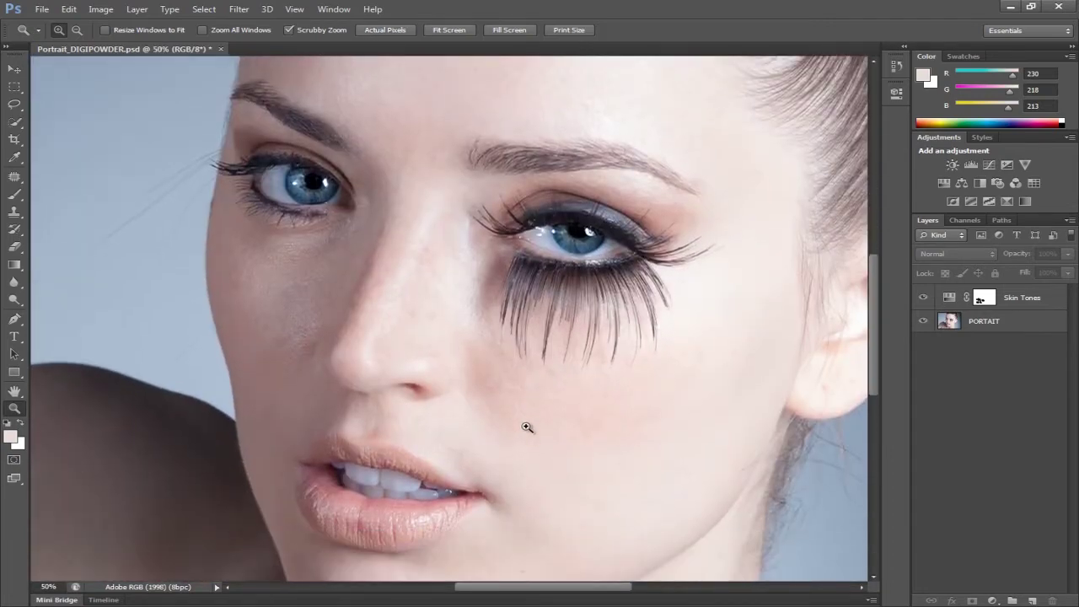
pyautogui.scroll(1, 531, 432)
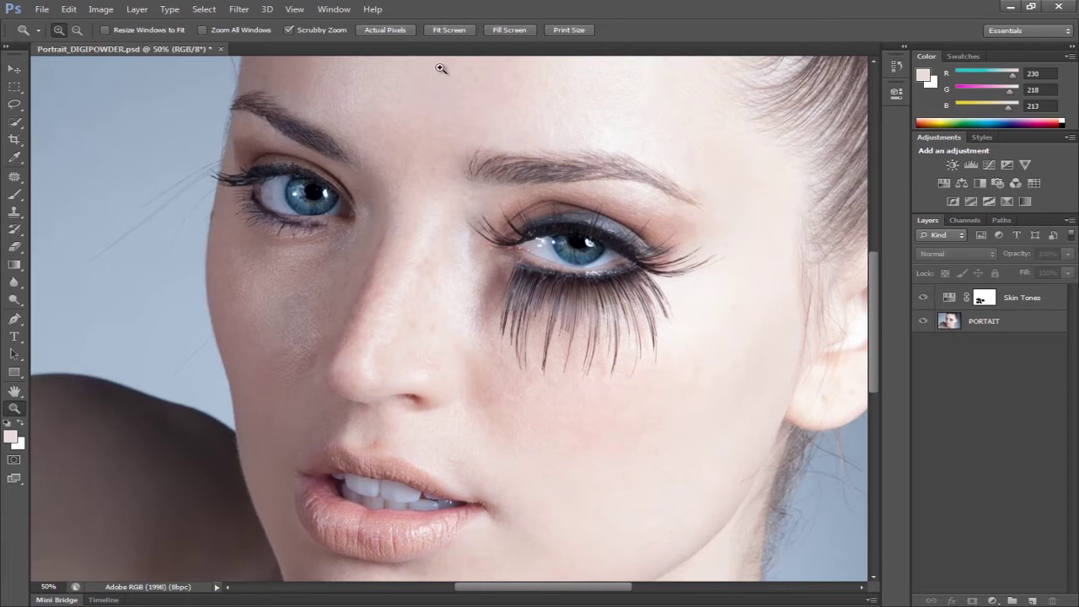
pyautogui.click(432, 30)
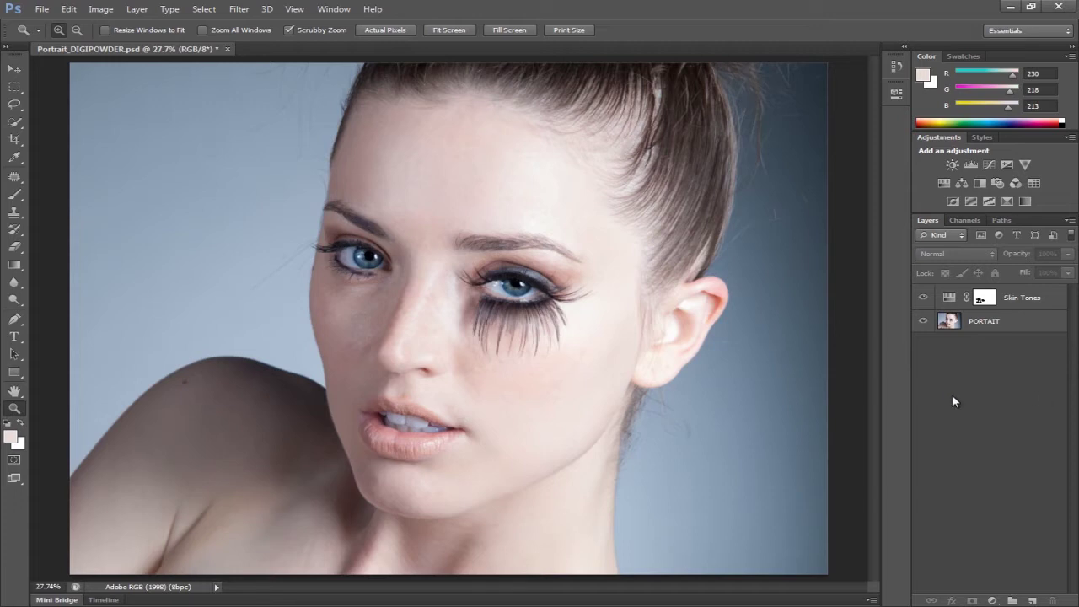
# - Stamp the visible layers into Layer 1 with Ctrl+Alt+Shift+E and rename it 'Digipowder'
pyautogui.hotkey('ctrl', 'alt', 'shift', 'e')
pyautogui.click(922, 320)
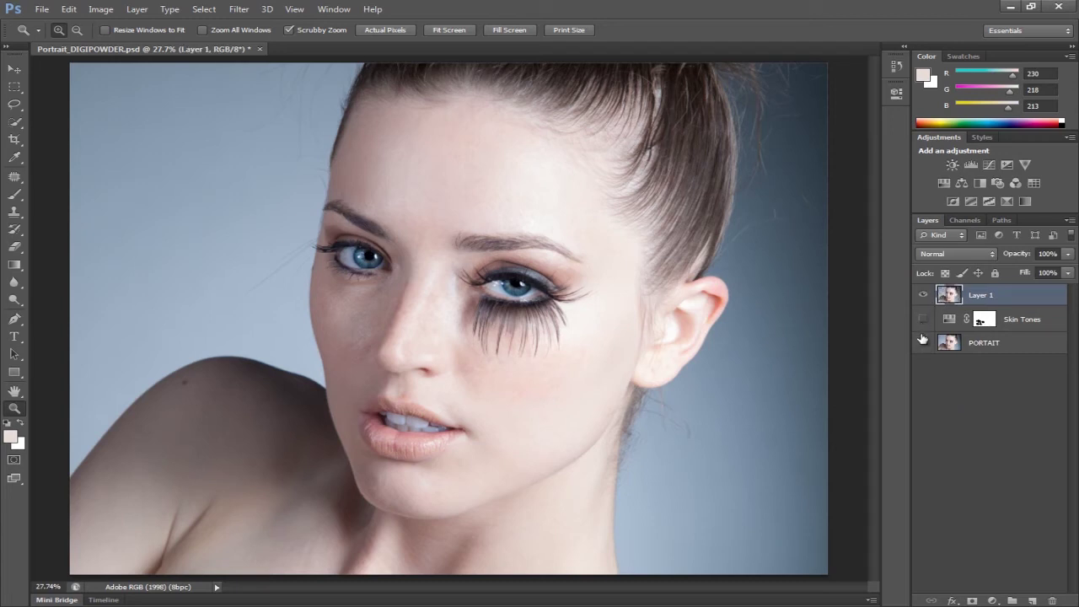
pyautogui.doubleClick(981, 295)
pyautogui.write('Digipowder')
pyautogui.press('Return')
# - Show all layers again, invert the Digipowder layer and set its blend mode to Vivid Light
pyautogui.click(923, 319)
pyautogui.click(923, 343)
pyautogui.click(948, 368)
pyautogui.click(1036, 295)
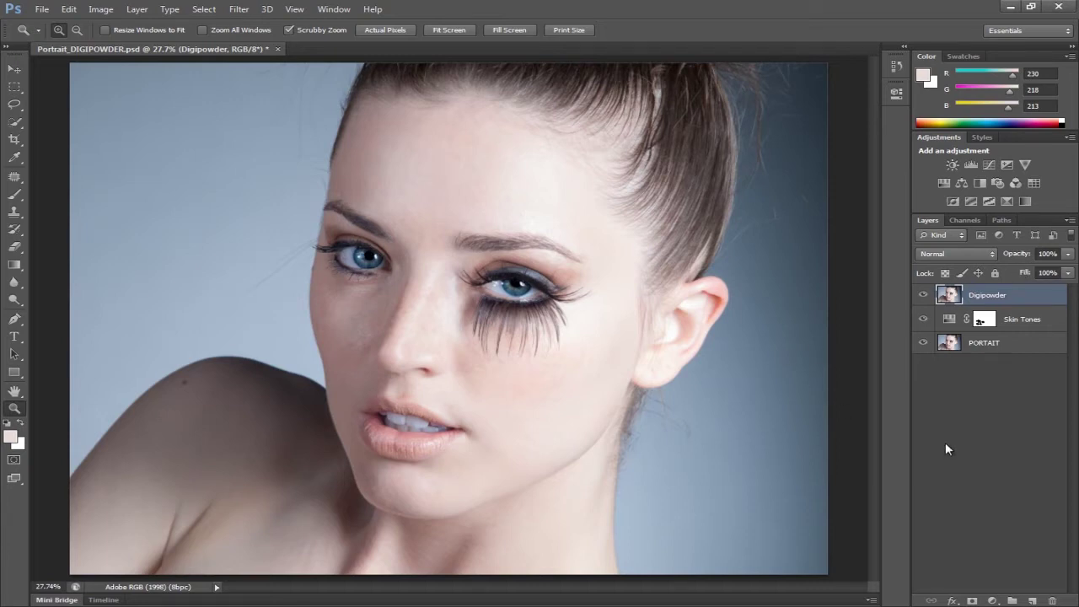
pyautogui.hotkey('ctrl', 'i')
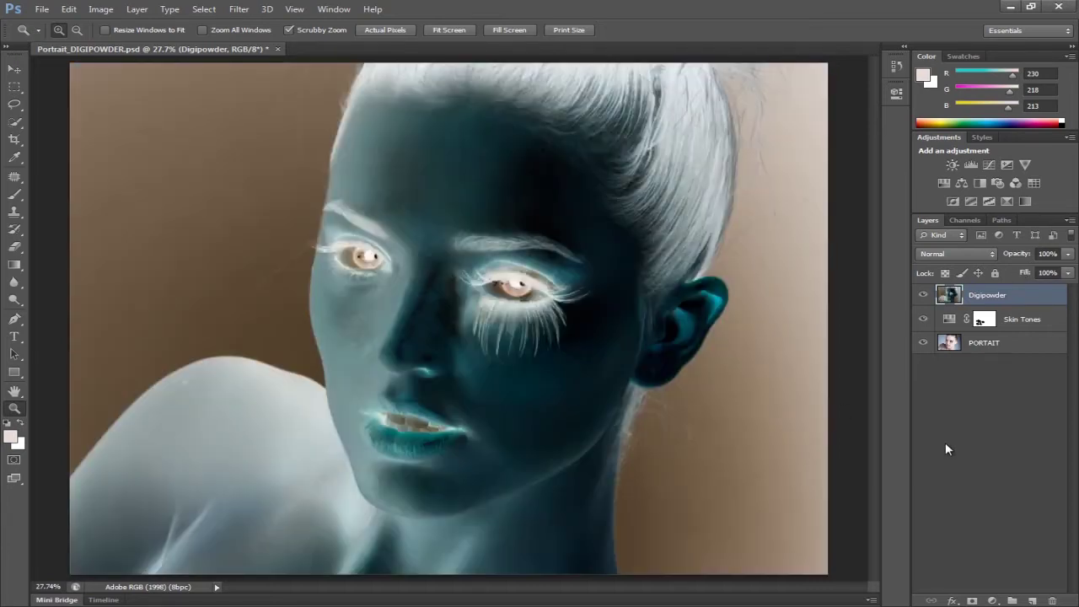
pyautogui.click(937, 253)
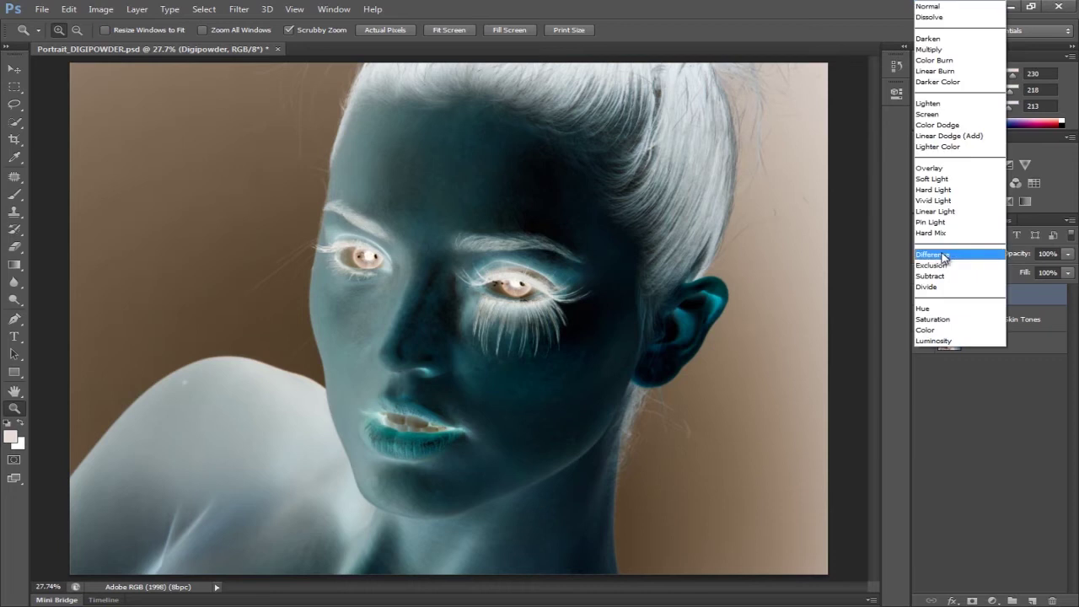
pyautogui.click(939, 200)
pyautogui.click(981, 484)
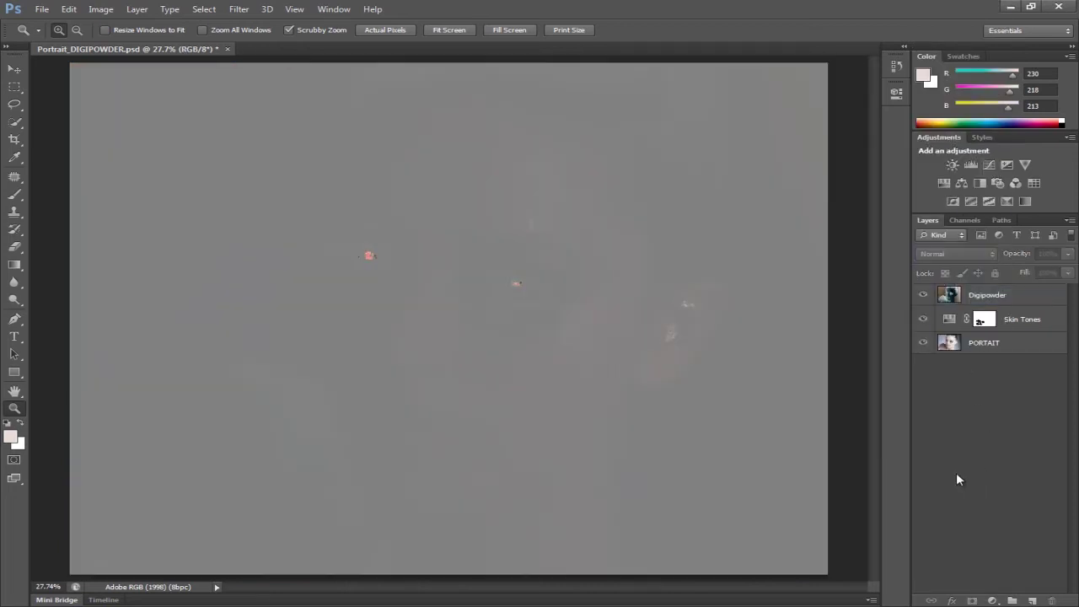
# - Apply a High Pass filter with a 40-pixel radius to the Digipowder layer
pyautogui.click(233, 10)
pyautogui.click(1022, 282)
pyautogui.click(1024, 297)
pyautogui.click(239, 9)
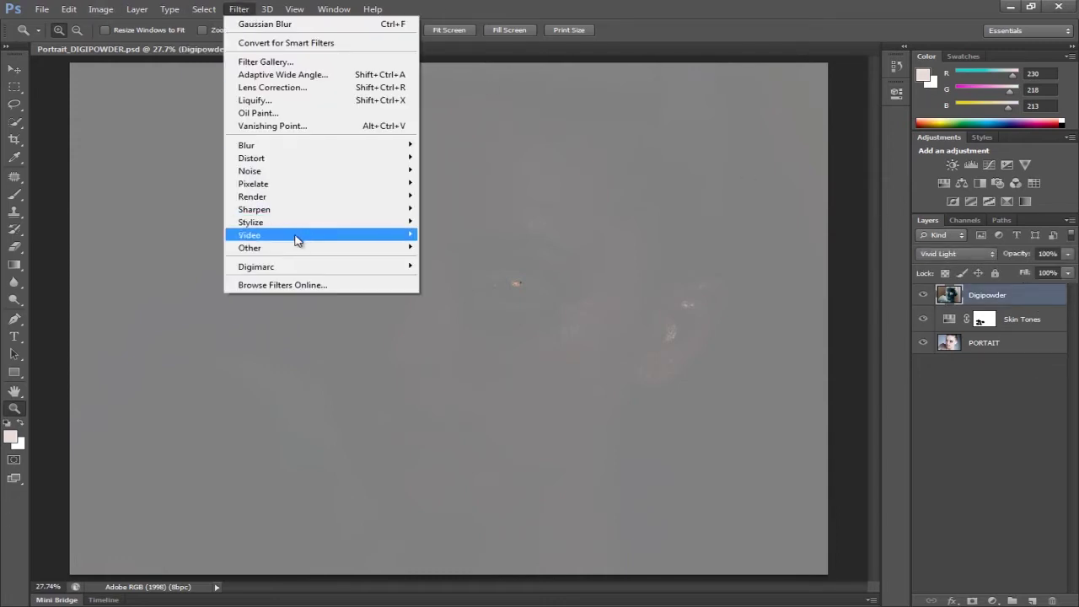
pyautogui.moveTo(310, 255)
pyautogui.click(455, 262)
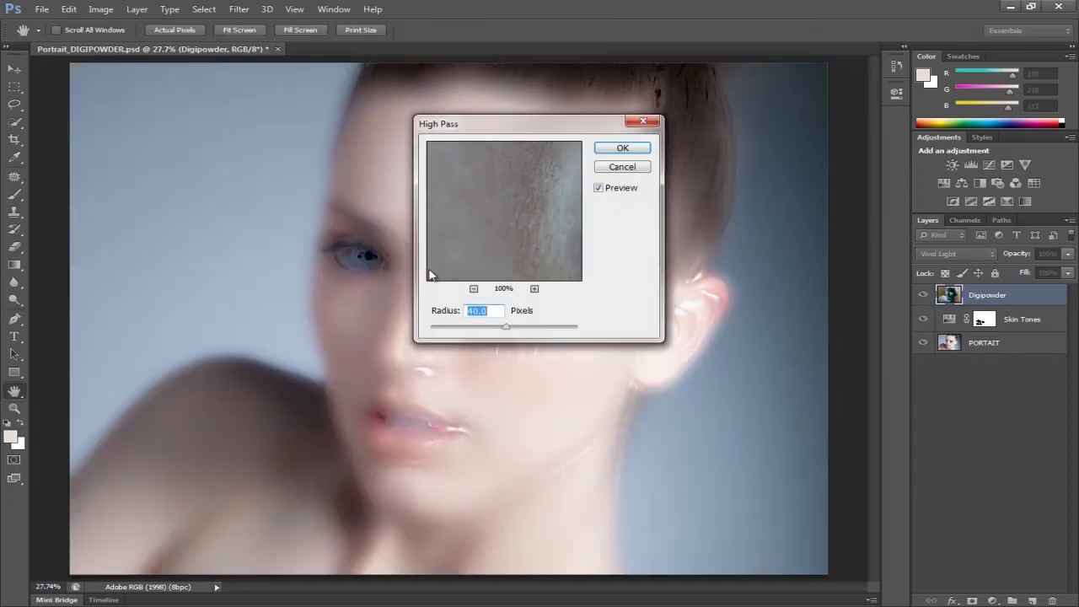
pyautogui.moveTo(485, 127); pyautogui.dragTo(144, 105)
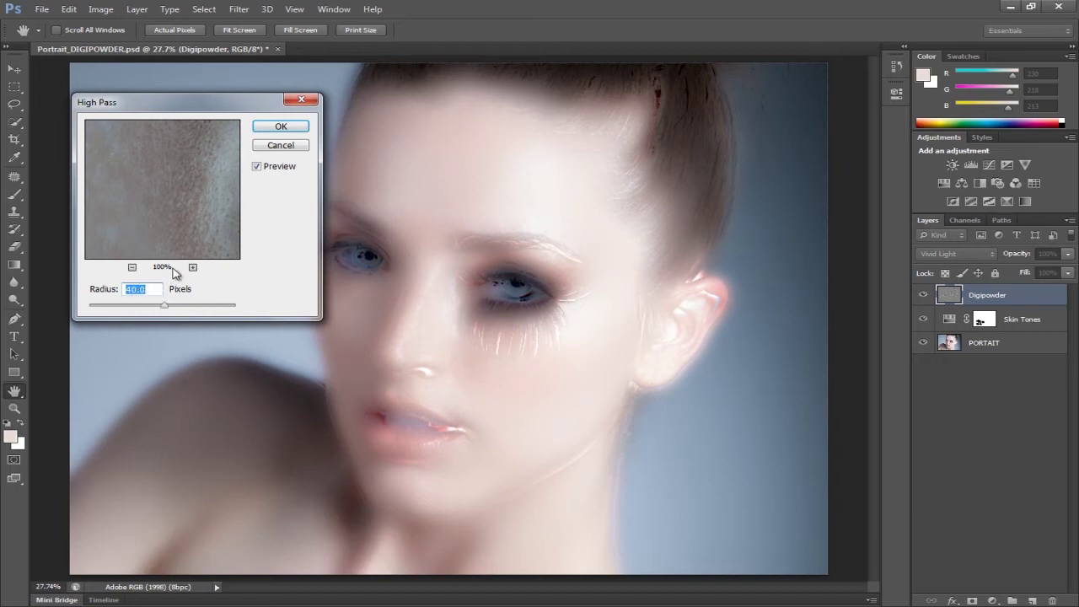
pyautogui.click(292, 128)
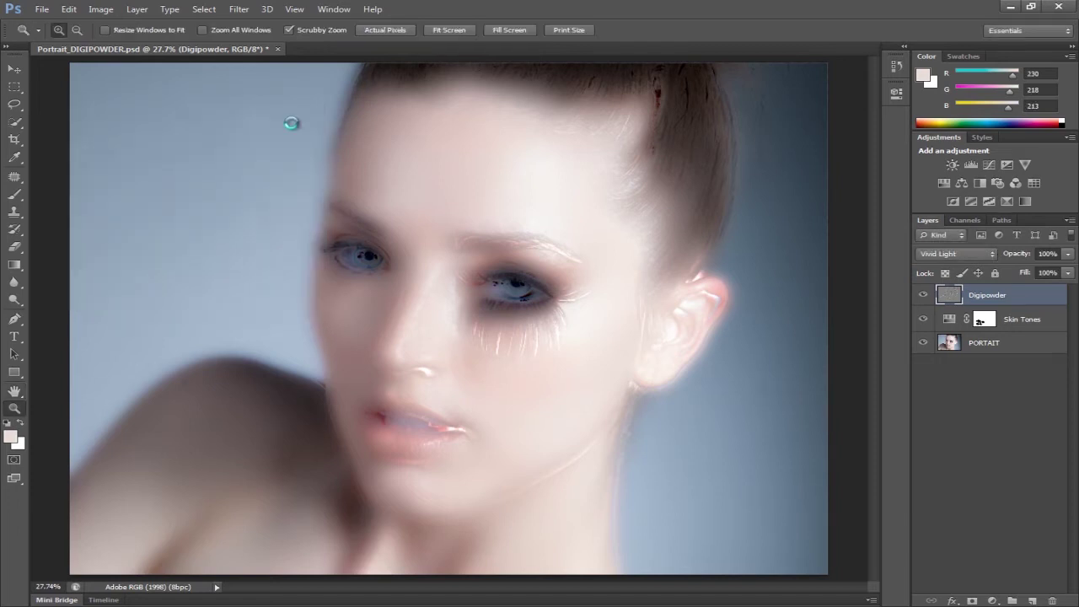
# - Apply a 3-pixel Gaussian Blur to the Digipowder layer and zoom in on the face
pyautogui.click(238, 10)
pyautogui.moveTo(297, 147)
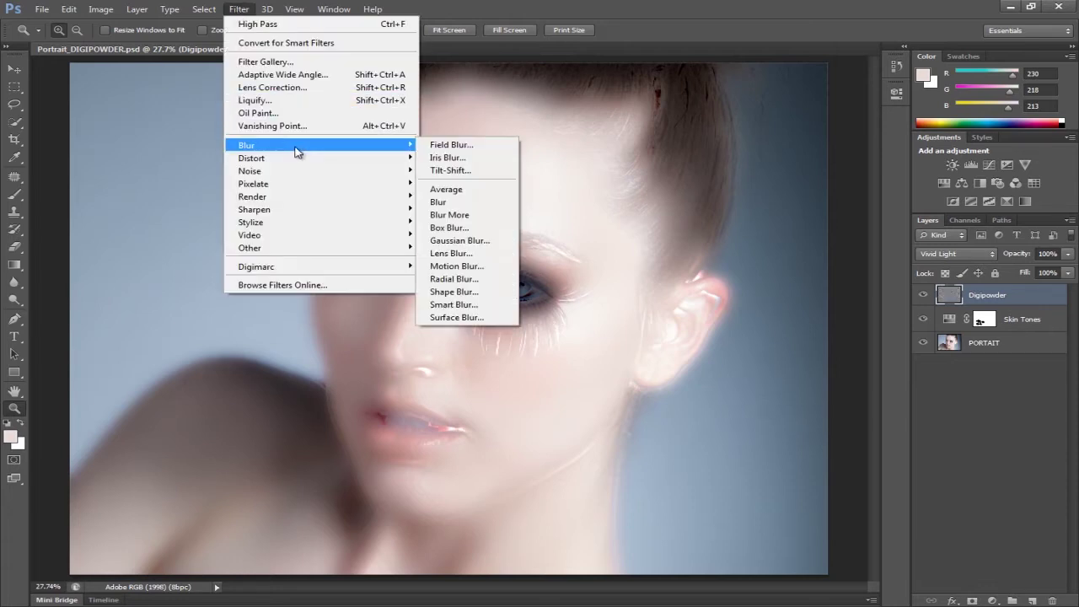
pyautogui.click(481, 242)
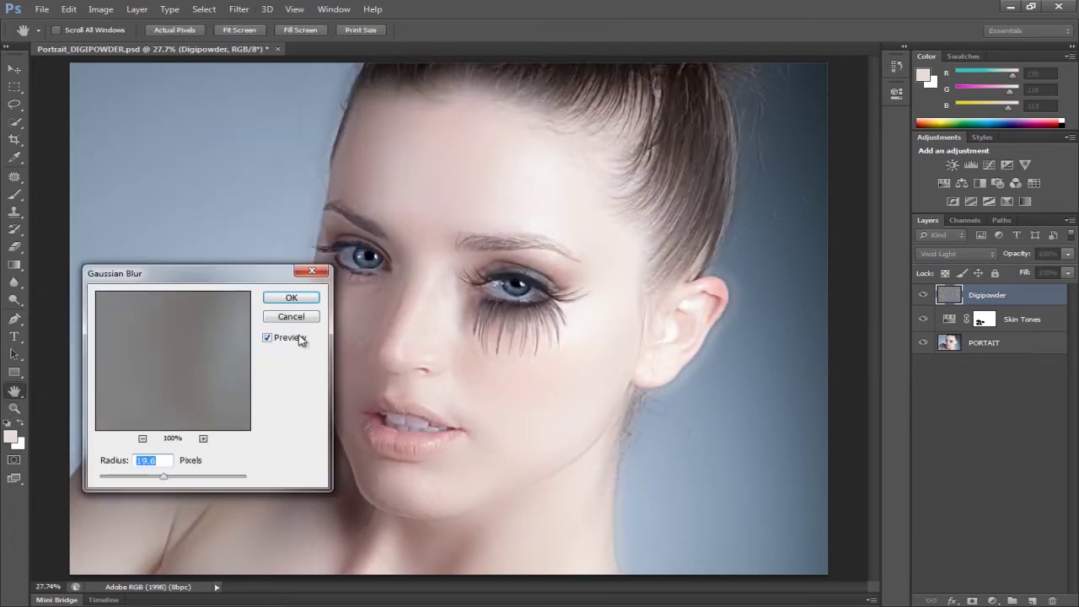
pyautogui.write('3.5')
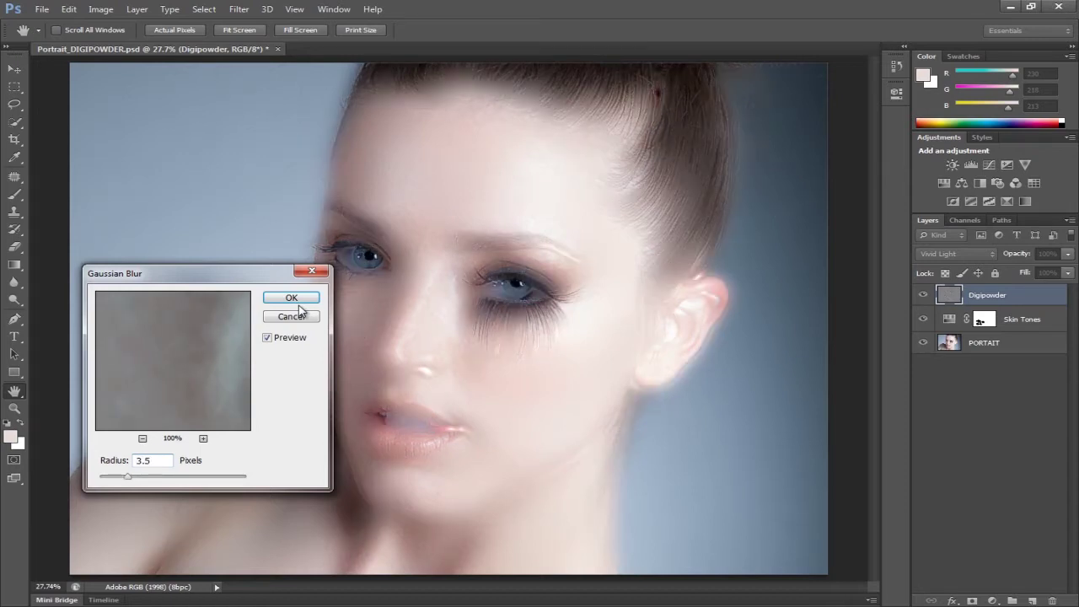
pyautogui.click(291, 299)
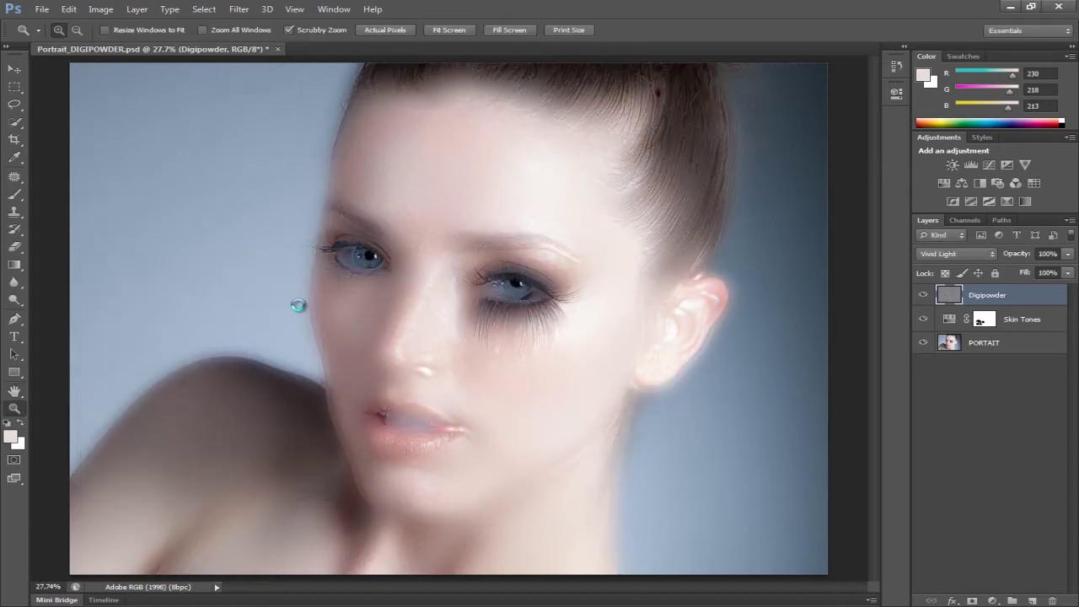
pyautogui.click(489, 432)
pyautogui.click(489, 433)
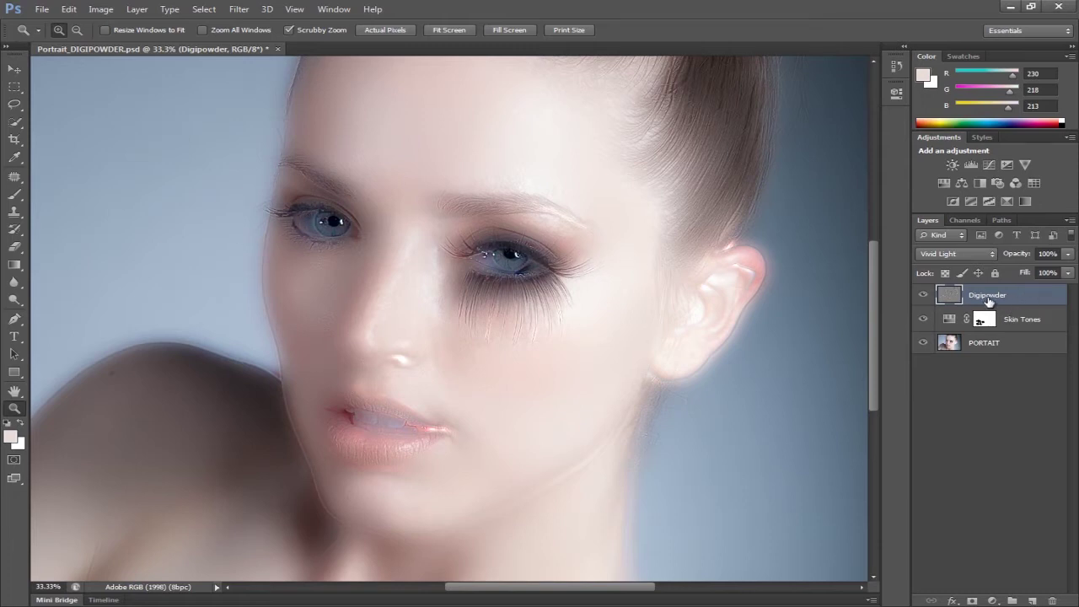
pyautogui.click(919, 386)
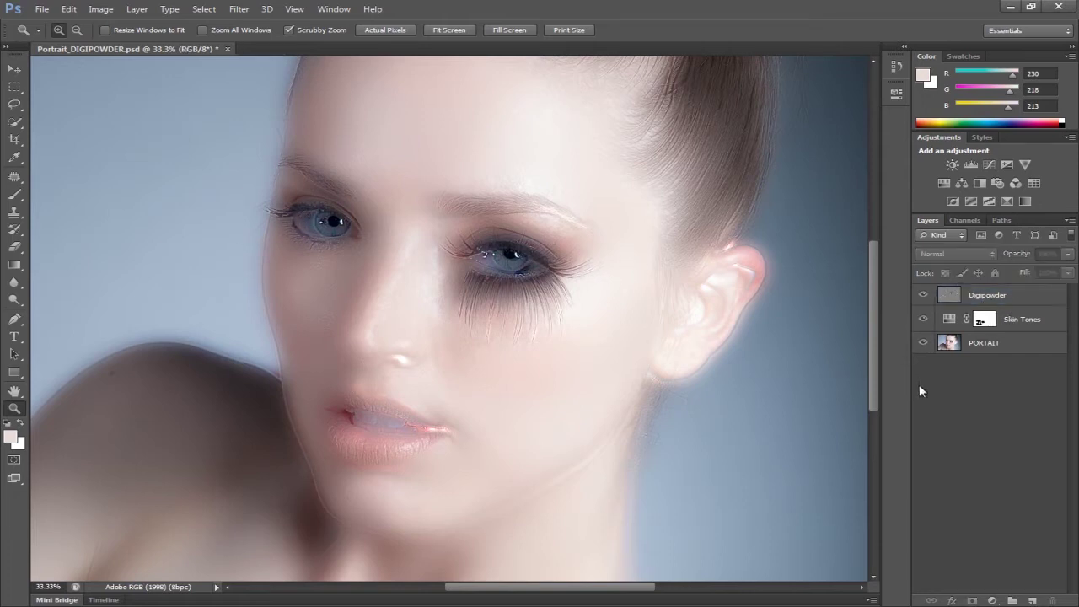
# - Open Digipowder's Blending Options on Gray and Alt-split the This Layer dark handle
pyautogui.doubleClick(1028, 302)
pyautogui.moveTo(223, 130); pyautogui.dragTo(887, 77)
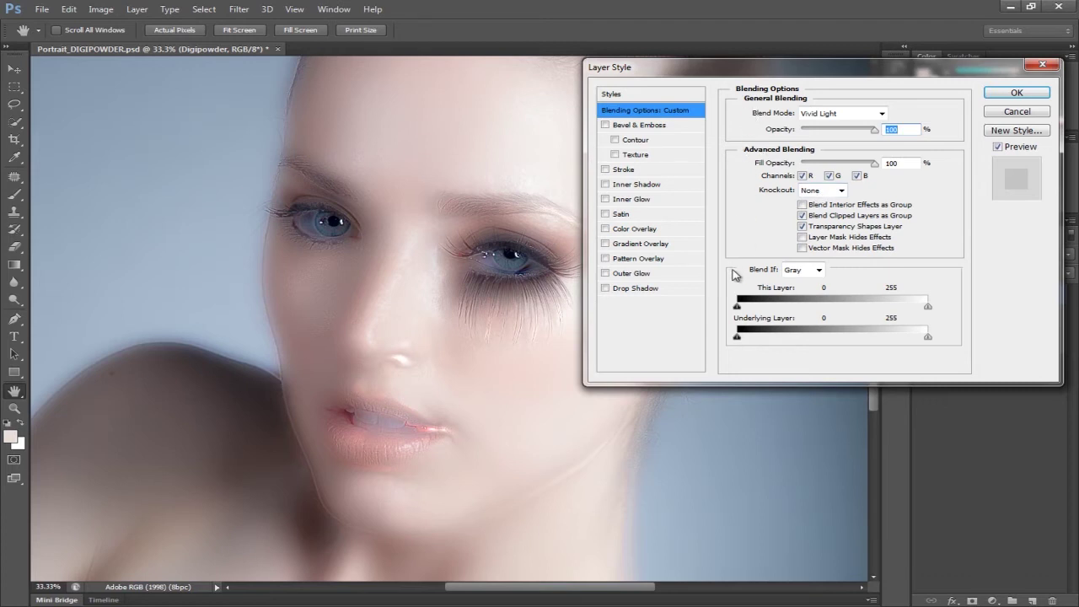
pyautogui.click(801, 270)
pyautogui.click(797, 272)
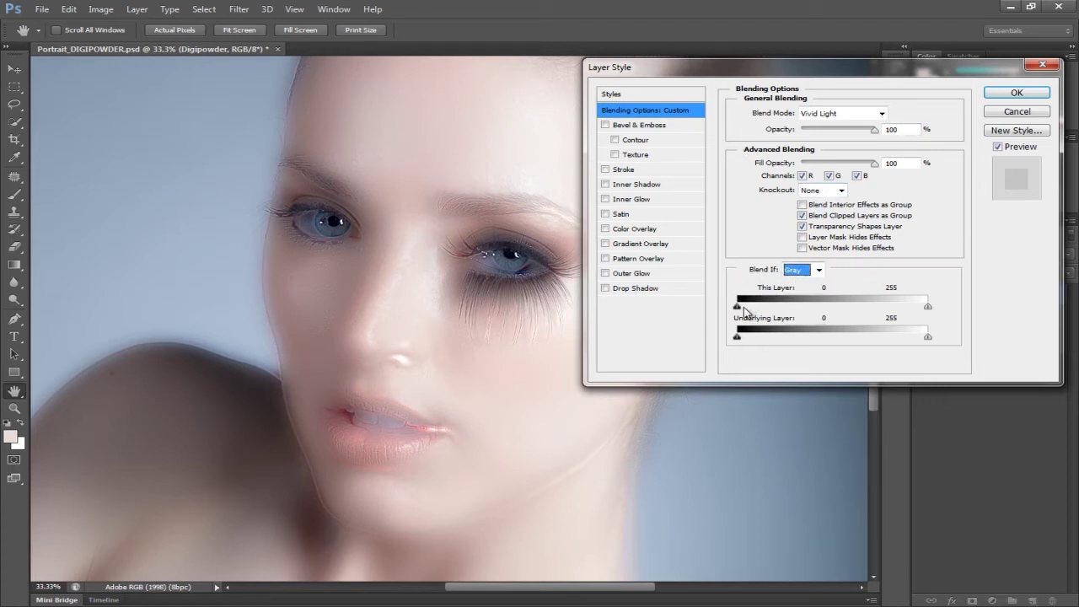
pyautogui.press('alt')
pyautogui.hotkey('alt', 'o')
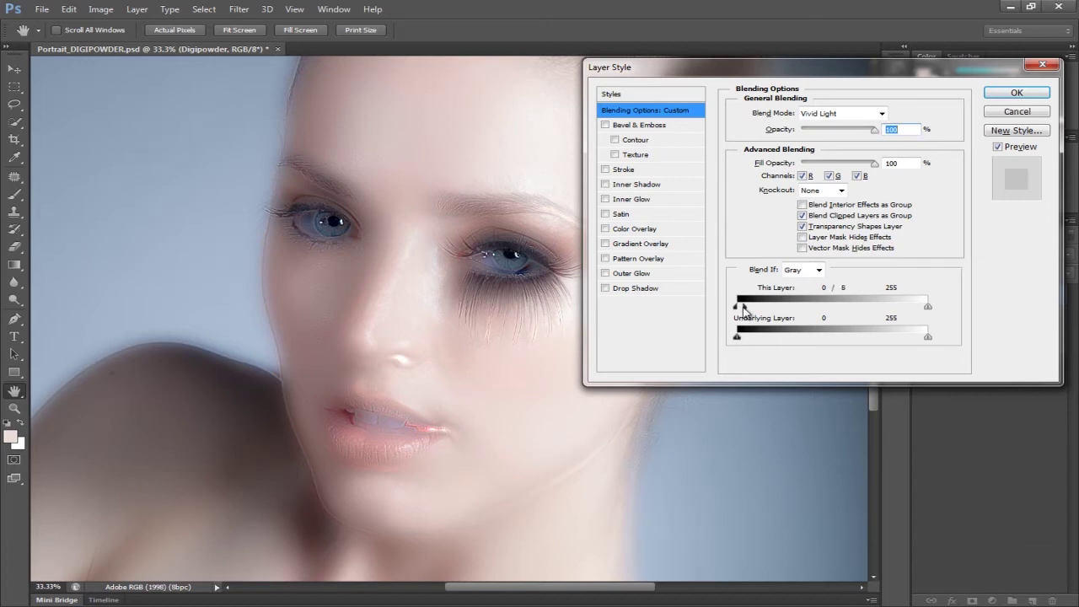
pyautogui.moveTo(744, 309); pyautogui.dragTo(849, 308)
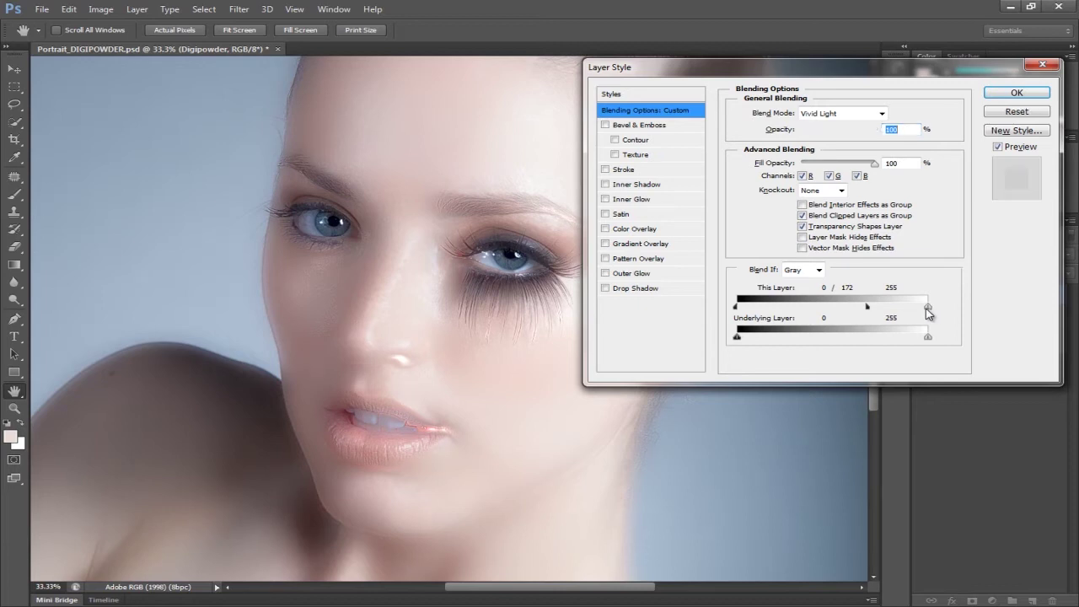
# - Feather the highlight handles and fine-tune Blend If to 0/190 and 65/255, then accept
pyautogui.moveTo(929, 313); pyautogui.dragTo(790, 308)
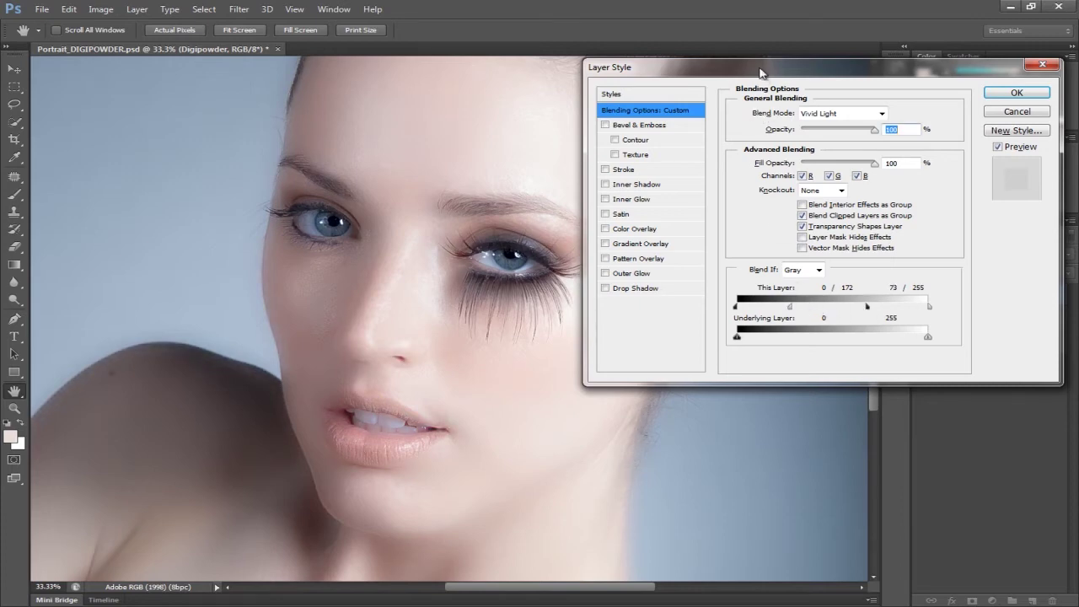
pyautogui.moveTo(757, 73); pyautogui.dragTo(714, 379)
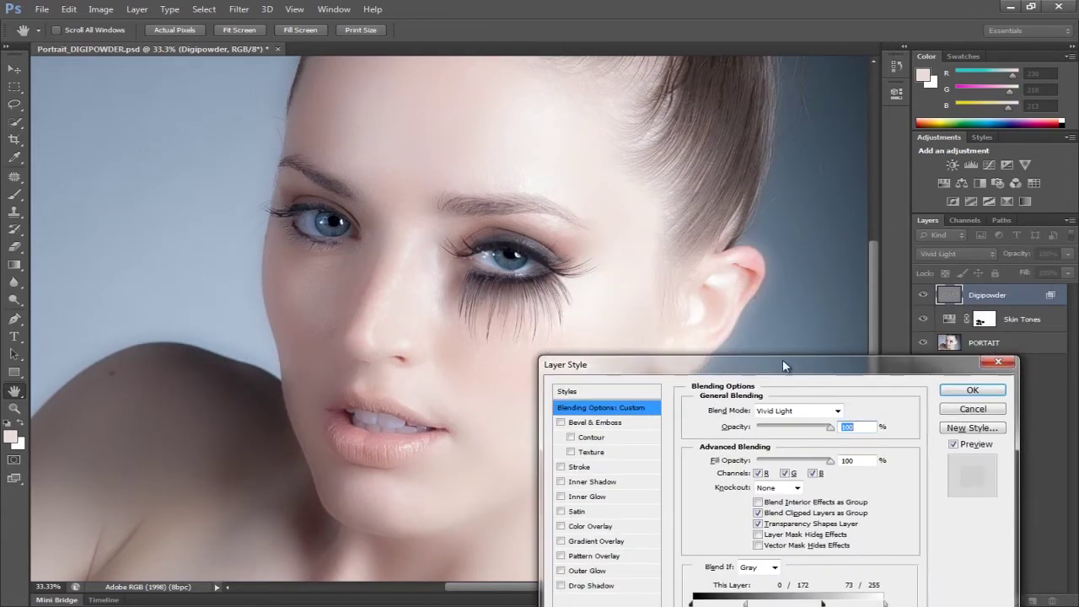
pyautogui.moveTo(785, 363); pyautogui.dragTo(847, 6)
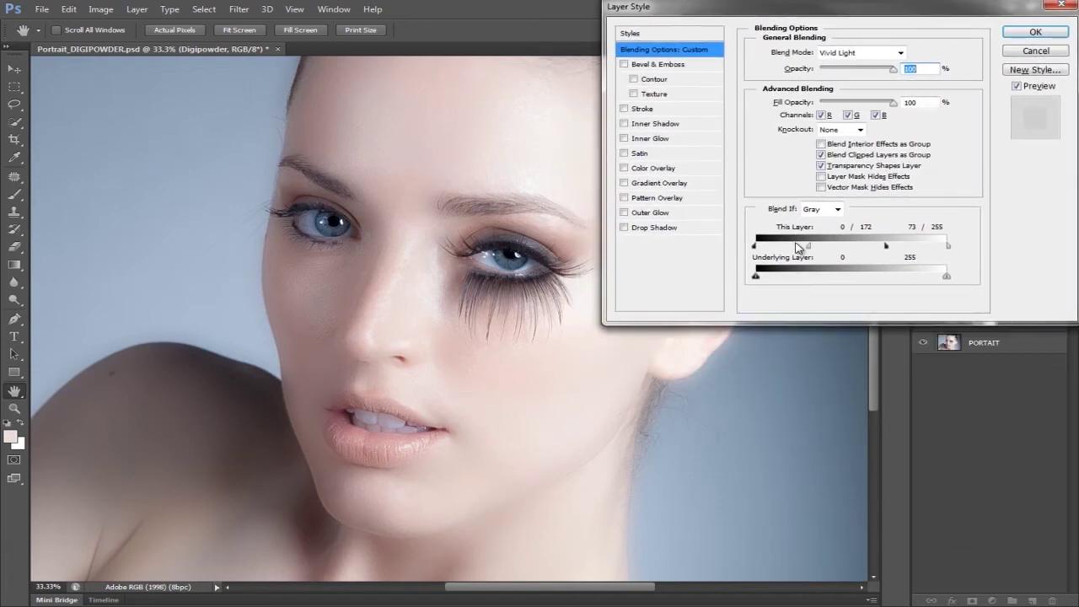
pyautogui.moveTo(809, 253); pyautogui.dragTo(793, 252)
pyautogui.moveTo(822, 9); pyautogui.dragTo(341, 126)
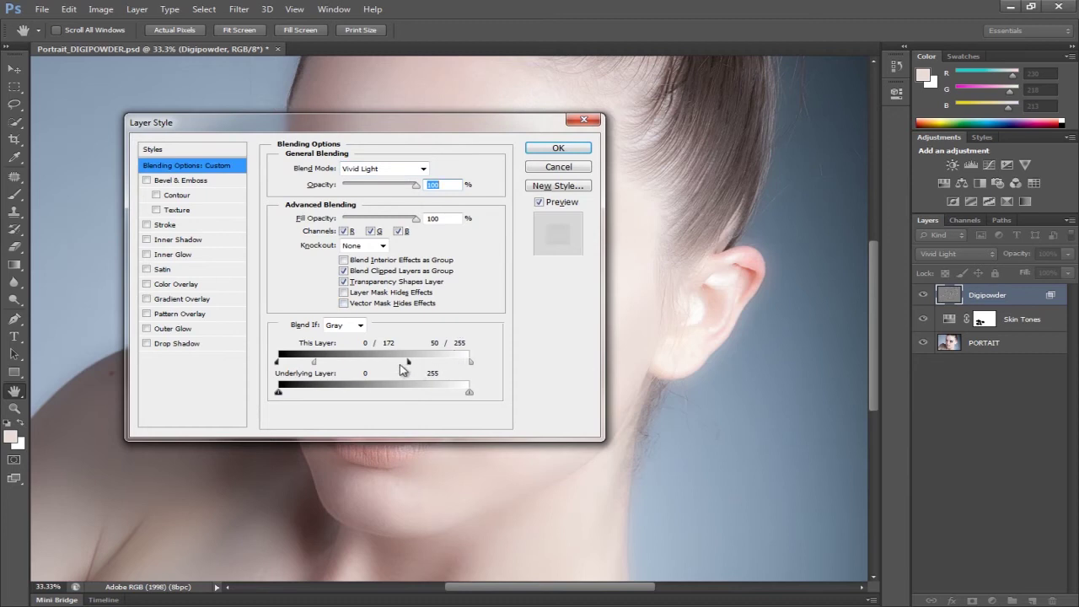
pyautogui.moveTo(408, 361); pyautogui.dragTo(421, 364)
pyautogui.moveTo(314, 363); pyautogui.dragTo(324, 366)
pyautogui.click(557, 148)
pyautogui.press('z')
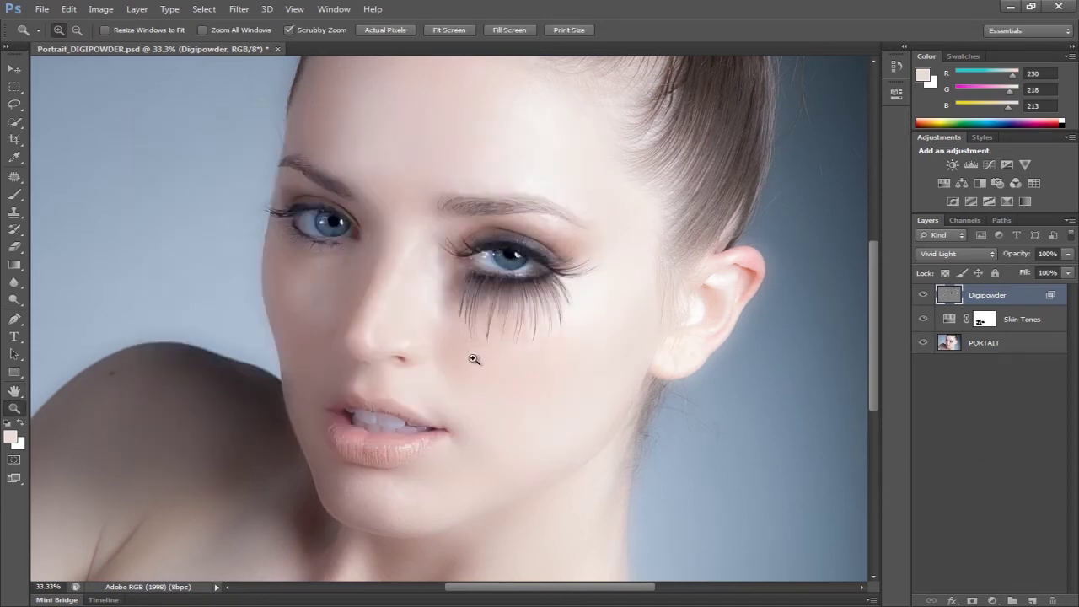
# - View the cheek at 100% and toggle Digipowder's visibility to compare the skin with and without it
pyautogui.click(466, 387)
pyautogui.click(376, 32)
pyautogui.scroll(1, 331, 211)
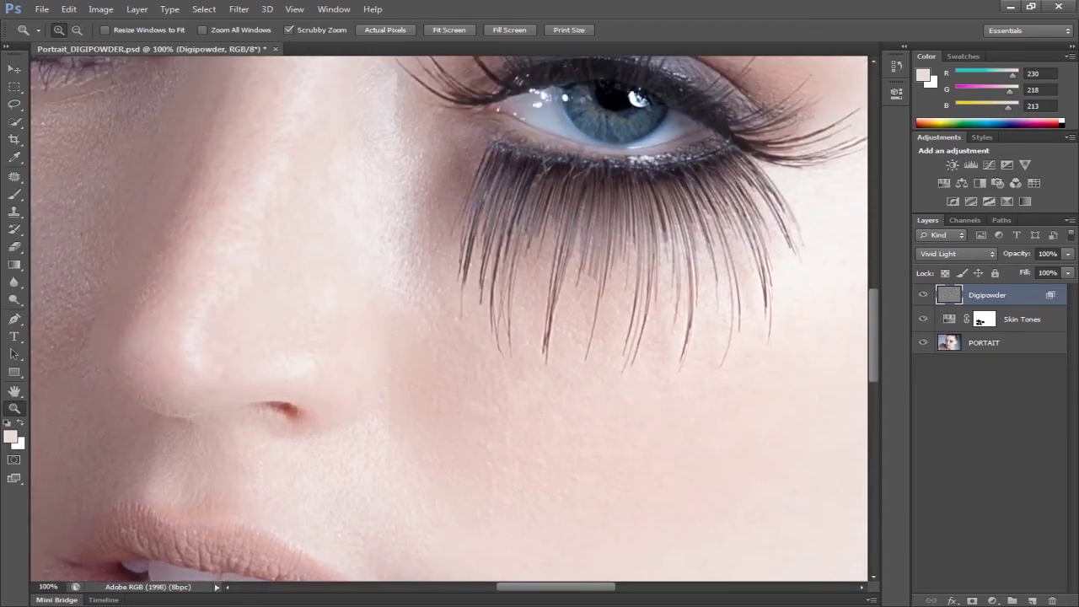
pyautogui.click(924, 296)
pyautogui.click(923, 295)
pyautogui.click(923, 295)
pyautogui.click(923, 295)
pyautogui.click(430, 32)
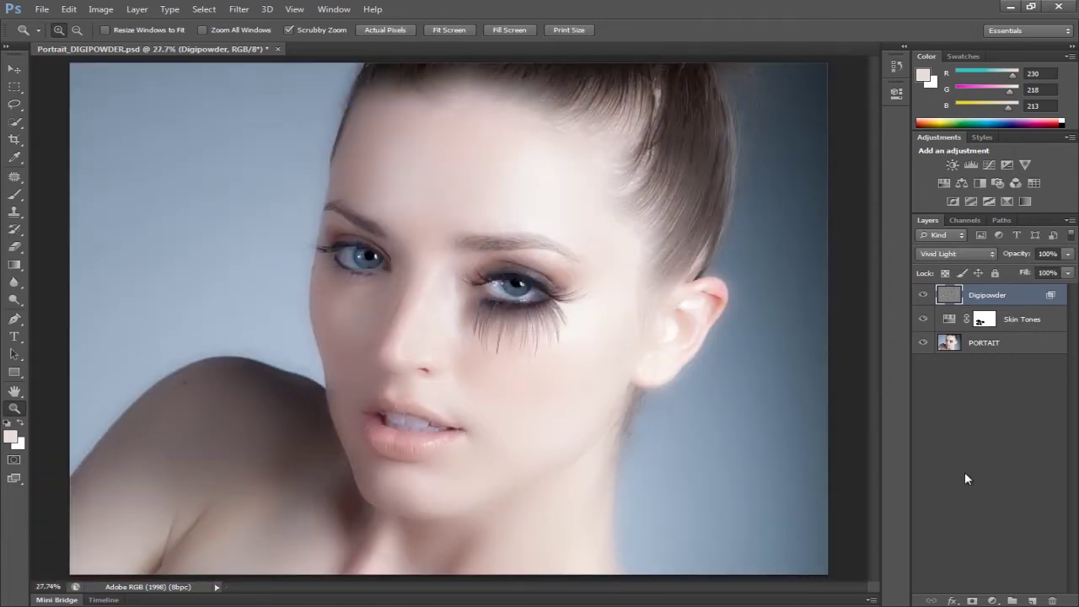
# - Give the Digipowder layer an all-black layer mask that hides the powder effect
pyautogui.keyDown('alt'); pyautogui.click(972, 601); pyautogui.keyUp('alt')
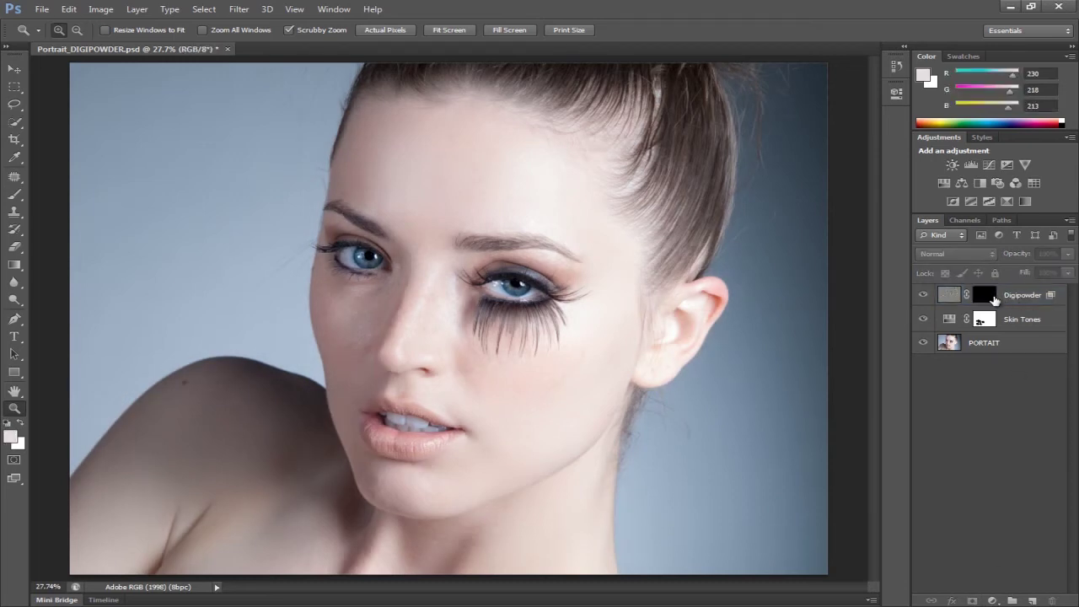
pyautogui.click(986, 297)
pyautogui.hotkey('ctrl', 'z')
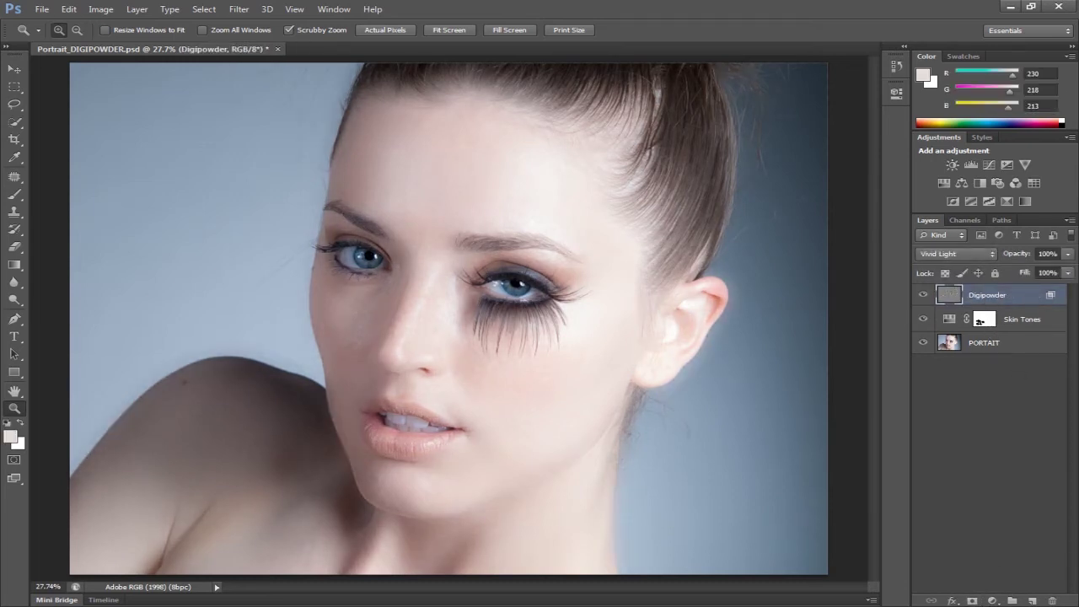
pyautogui.hotkey('ctrl', 'z')
pyautogui.hotkey('ctrl', 'z')
pyautogui.hotkey('ctrl', 'z')
pyautogui.hotkey('ctrl', 'z')
pyautogui.keyDown('alt'); pyautogui.click(972, 601); pyautogui.keyUp('alt')
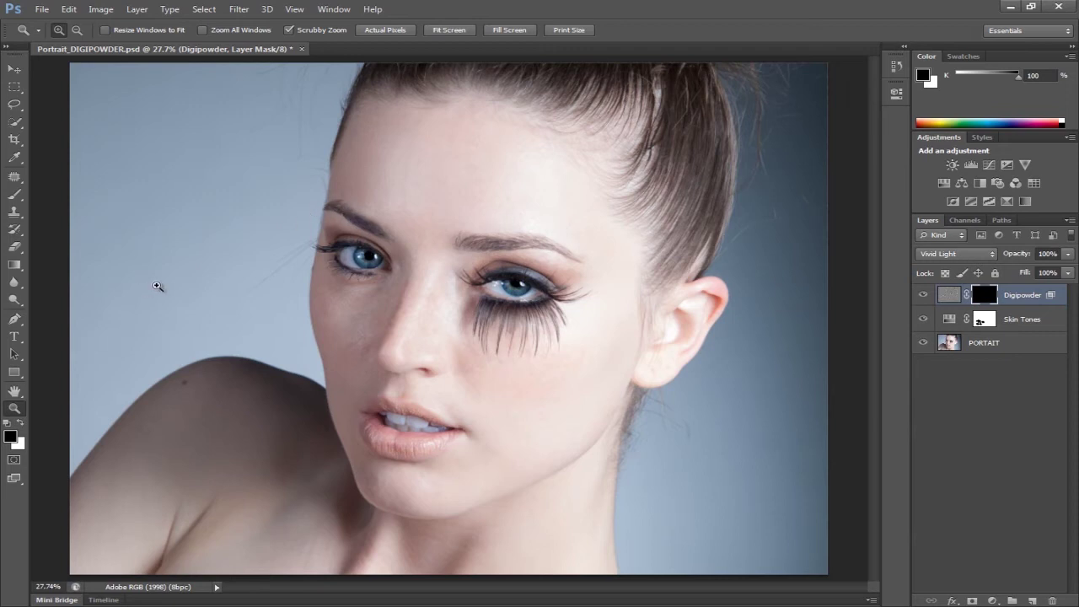
# - Switch to a 700-pixel Brush with white as the painting colour
pyautogui.click(13, 194)
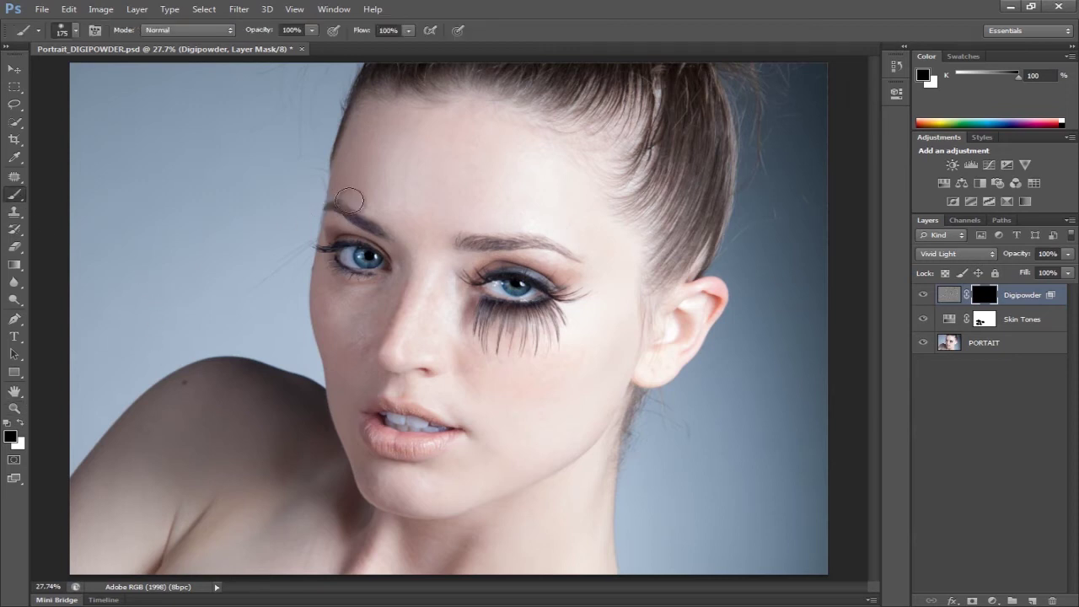
pyautogui.press(']')
pyautogui.press(']')
pyautogui.press(']')
pyautogui.press(']')
pyautogui.press(']')
pyautogui.press(']')
pyautogui.press(']')
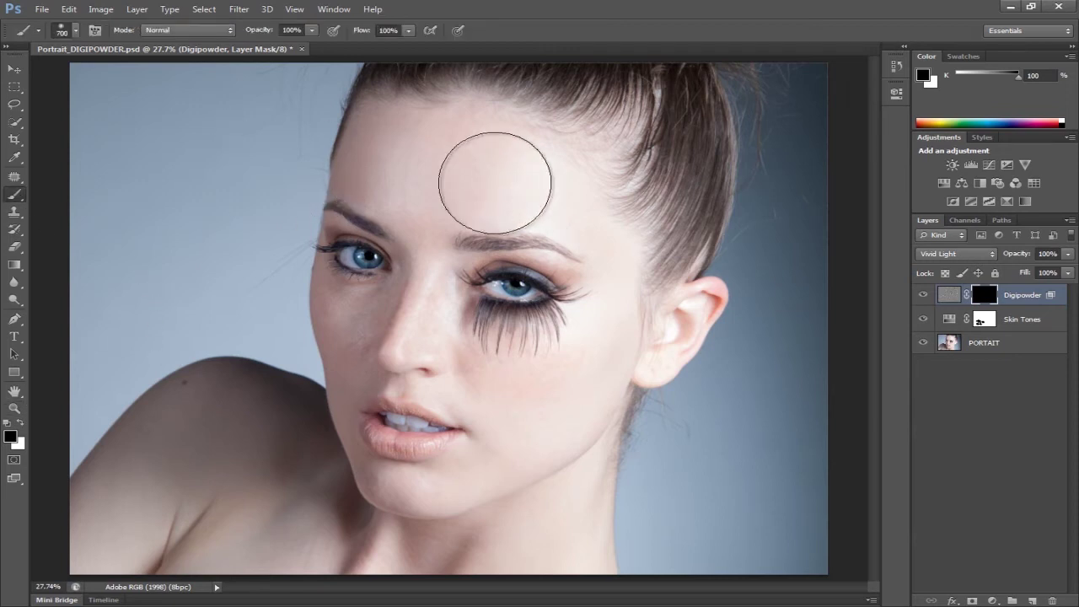
pyautogui.press('x')
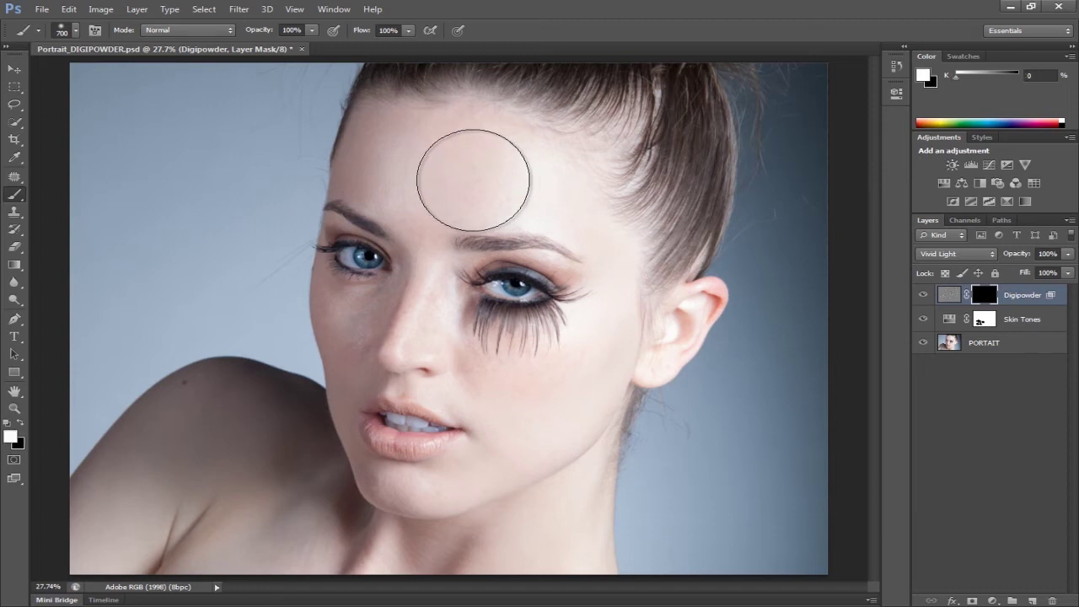
pyautogui.press('z')
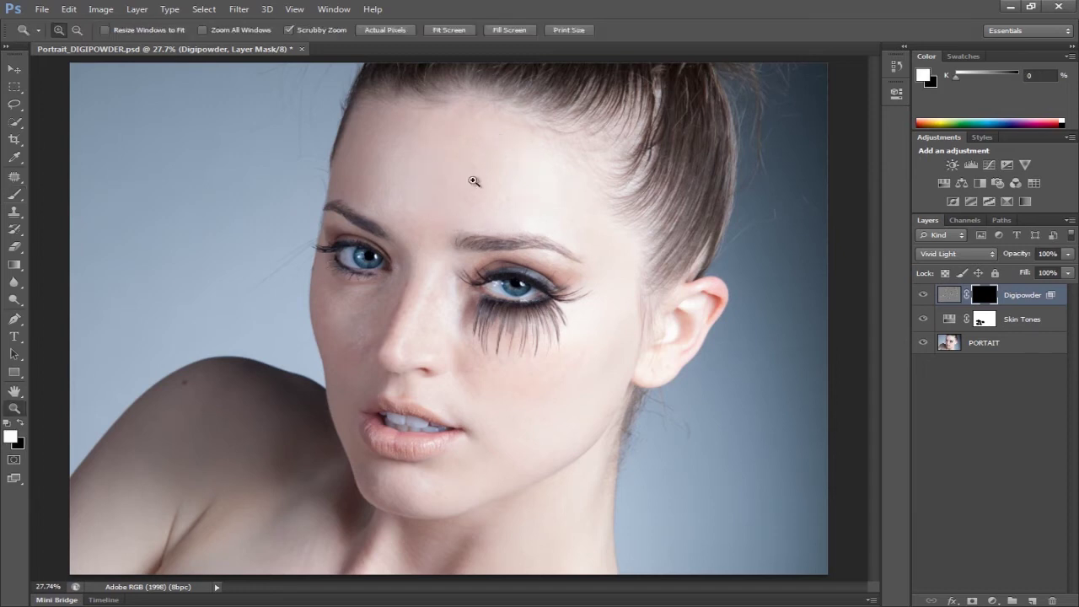
pyautogui.press('b')
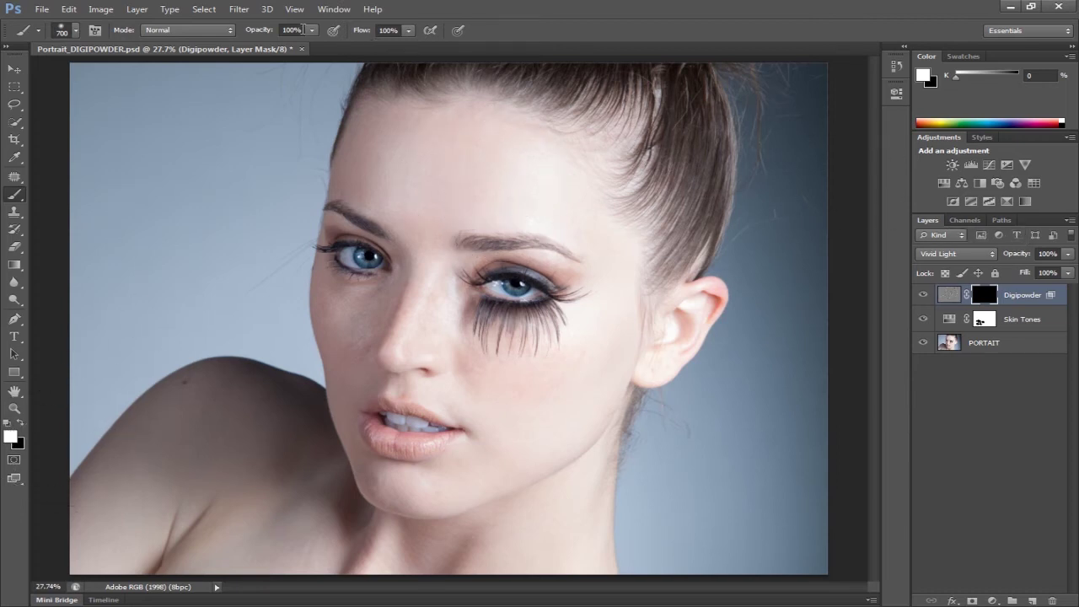
# - Set the brush opacity to 50%, dismissing the no-layers-selected error
pyautogui.click(306, 32)
pyautogui.moveTo(315, 46); pyautogui.dragTo(287, 51)
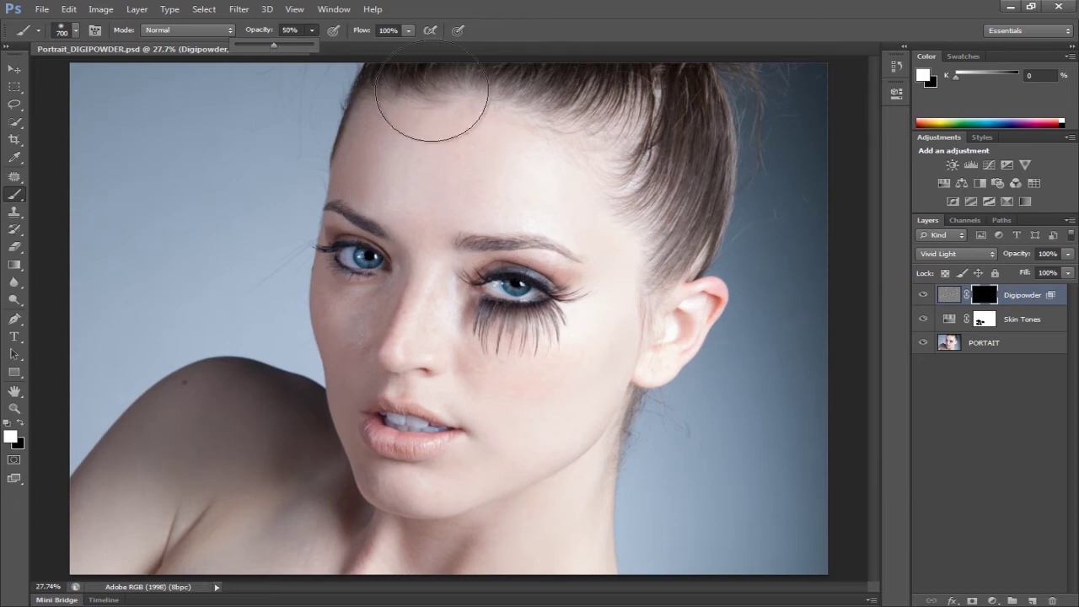
pyautogui.click(954, 425)
pyautogui.keyDown('alt'); pyautogui.click(492, 197); pyautogui.keyUp('alt')
pyautogui.click(476, 193)
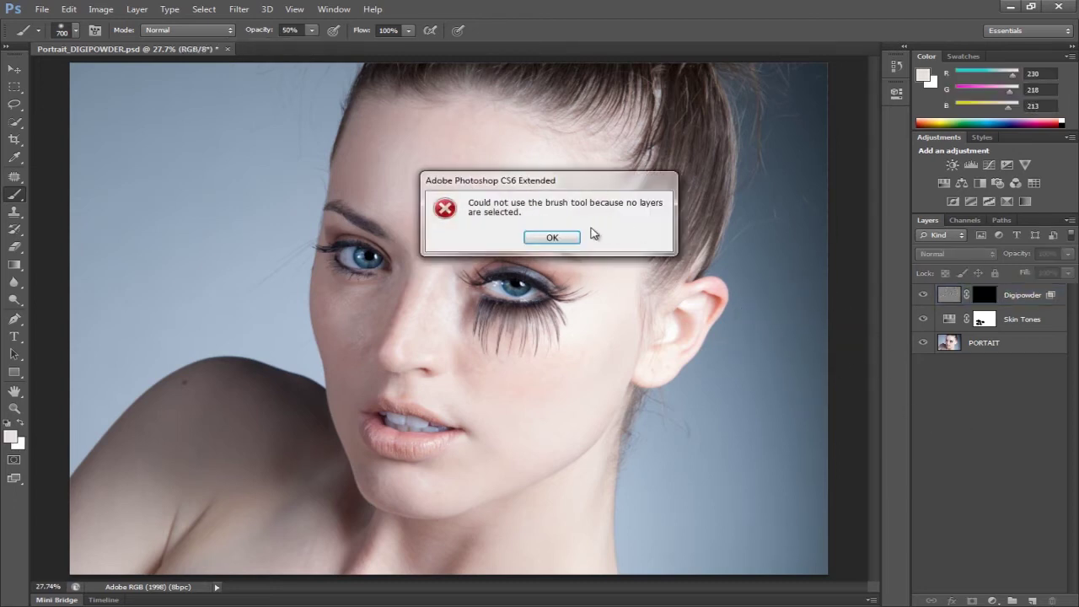
pyautogui.click(579, 236)
# - Target the Digipowder layer mask with white and shrink the brush to 300 pixels
pyautogui.click(1023, 295)
pyautogui.click(984, 297)
pyautogui.press('d')
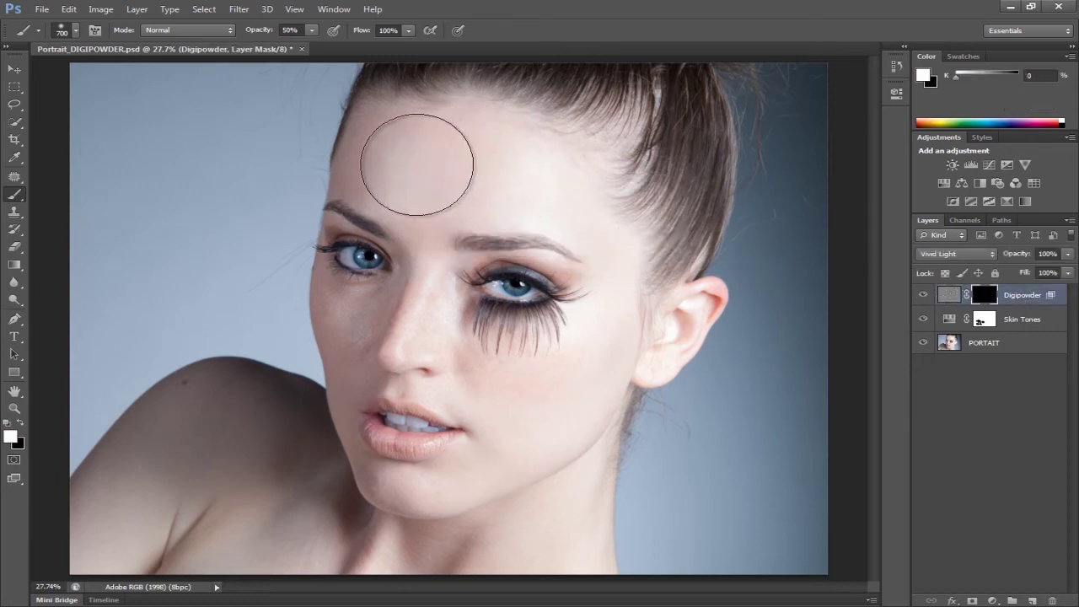
pyautogui.press('[')
pyautogui.press('[')
pyautogui.press('[')
pyautogui.press('[')
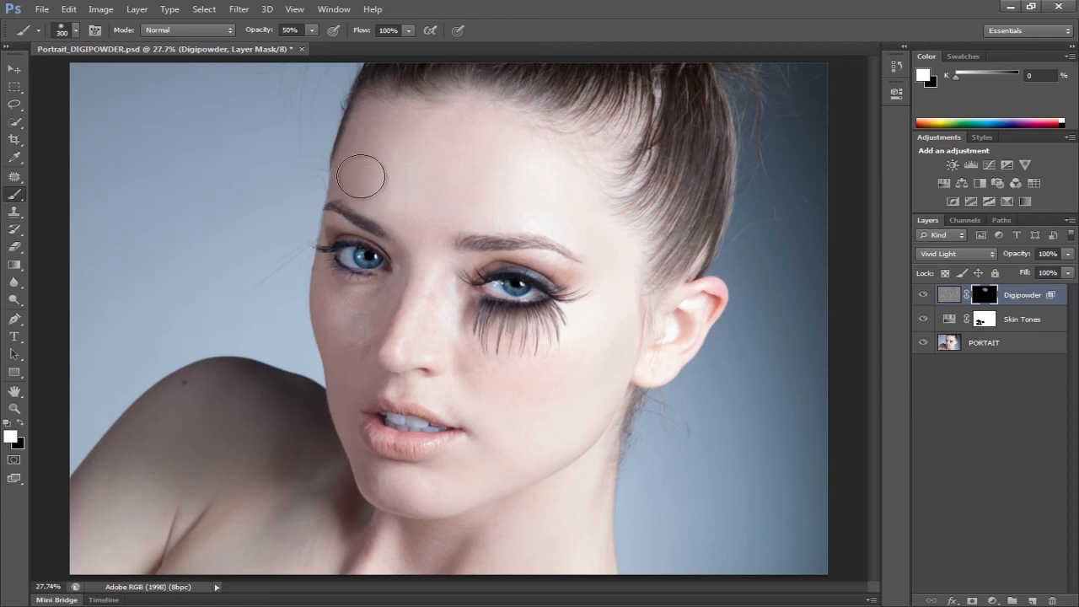
# - Paint white on the Digipowder mask over the forehead and around the eyes
pyautogui.moveTo(362, 174)
pyautogui.mouseDown()
pyautogui.moveTo(431, 134)
pyautogui.moveTo(380, 147)
pyautogui.moveTo(549, 158)
pyautogui.moveTo(568, 199)
pyautogui.moveTo(619, 238)
pyautogui.moveTo(606, 325)
pyautogui.moveTo(589, 232)
pyautogui.moveTo(529, 213)
pyautogui.moveTo(451, 210)
pyautogui.moveTo(423, 193)
pyautogui.moveTo(425, 240)
pyautogui.moveTo(410, 206)
pyautogui.moveTo(419, 297)
pyautogui.moveTo(382, 345)
pyautogui.moveTo(379, 325)
pyautogui.moveTo(350, 305)
pyautogui.moveTo(359, 376)
pyautogui.moveTo(456, 396)
pyautogui.moveTo(425, 375)
pyautogui.moveTo(481, 395)
pyautogui.moveTo(417, 324)
pyautogui.moveTo(500, 381)
pyautogui.moveTo(538, 381)
pyautogui.moveTo(532, 372)
pyautogui.moveTo(603, 318)
pyautogui.moveTo(603, 373)
pyautogui.moveTo(527, 447)
pyautogui.moveTo(601, 435)
pyautogui.moveTo(532, 464)
pyautogui.moveTo(368, 496)
pyautogui.mouseUp()
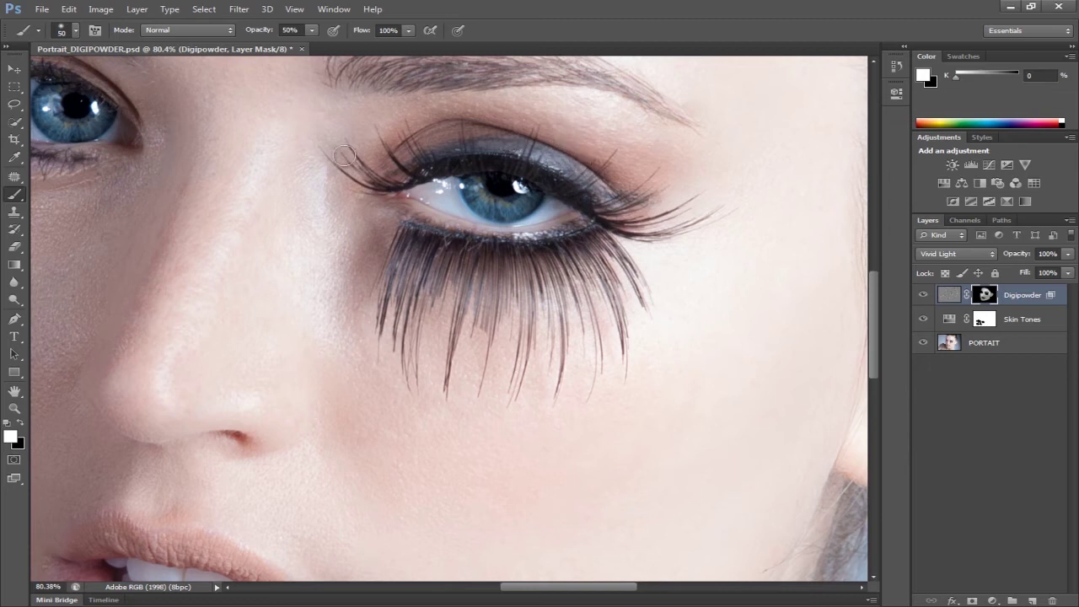
pyautogui.scroll(2, 346, 159)
pyautogui.scroll(2, 346, 160)
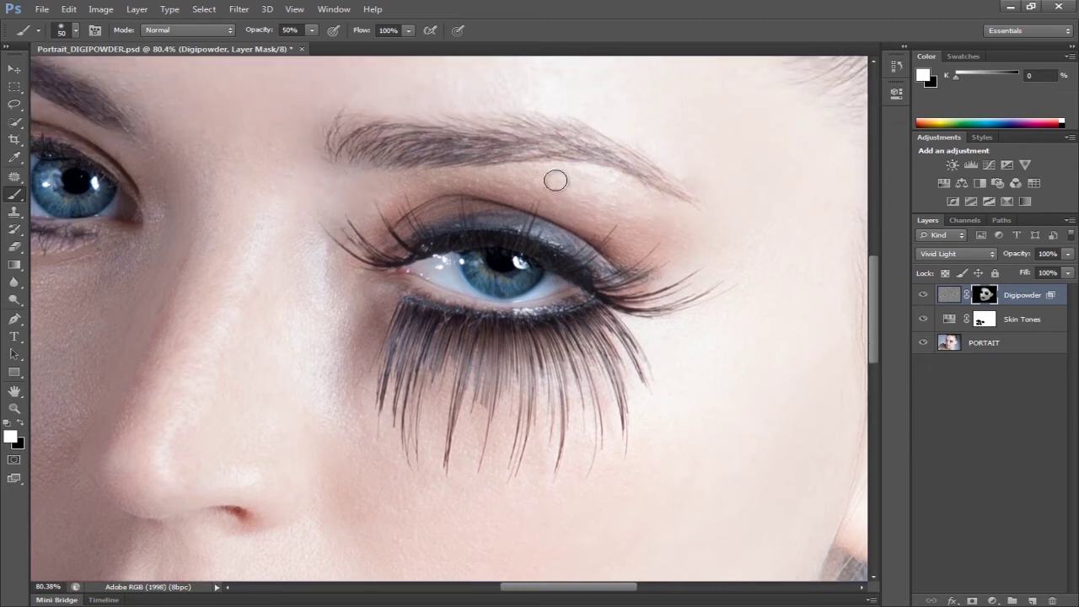
pyautogui.moveTo(550, 587); pyautogui.dragTo(510, 587)
pyautogui.scroll(2, 389, 396)
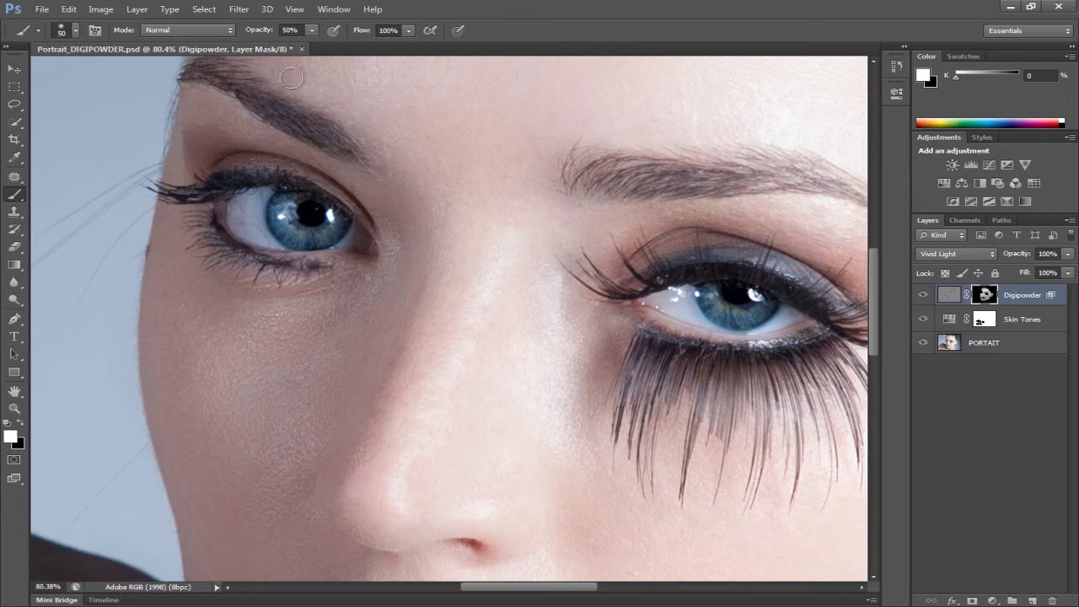
pyautogui.scroll(-5, 417, 182)
# - Fit the portrait on screen and ready a 700-pixel, full-opacity brush on the Digipowder mask
pyautogui.click(14, 409)
pyautogui.click(448, 29)
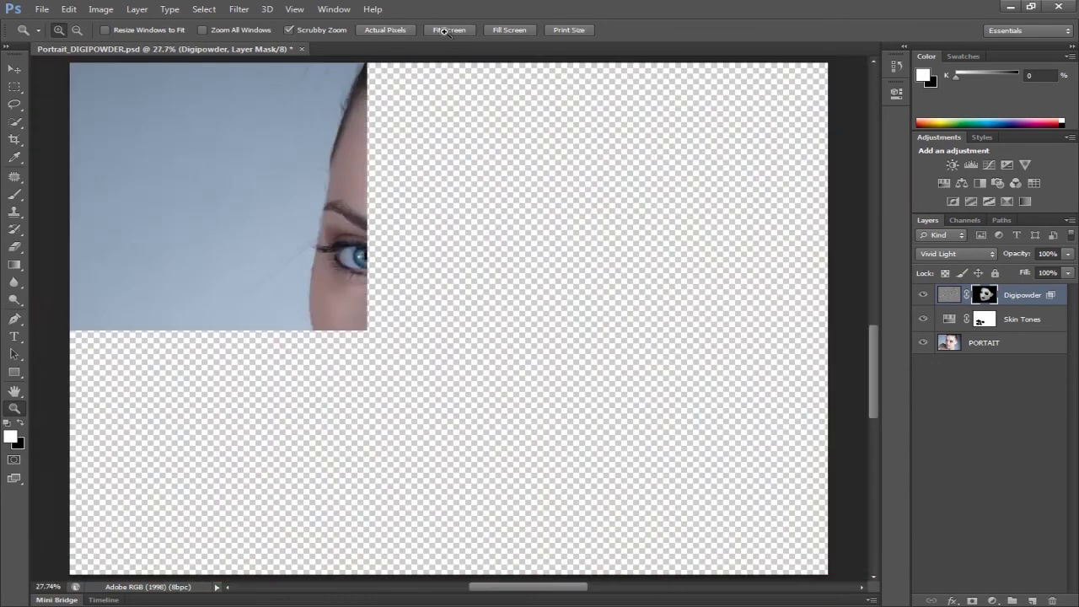
pyautogui.click(14, 194)
pyautogui.click(309, 30)
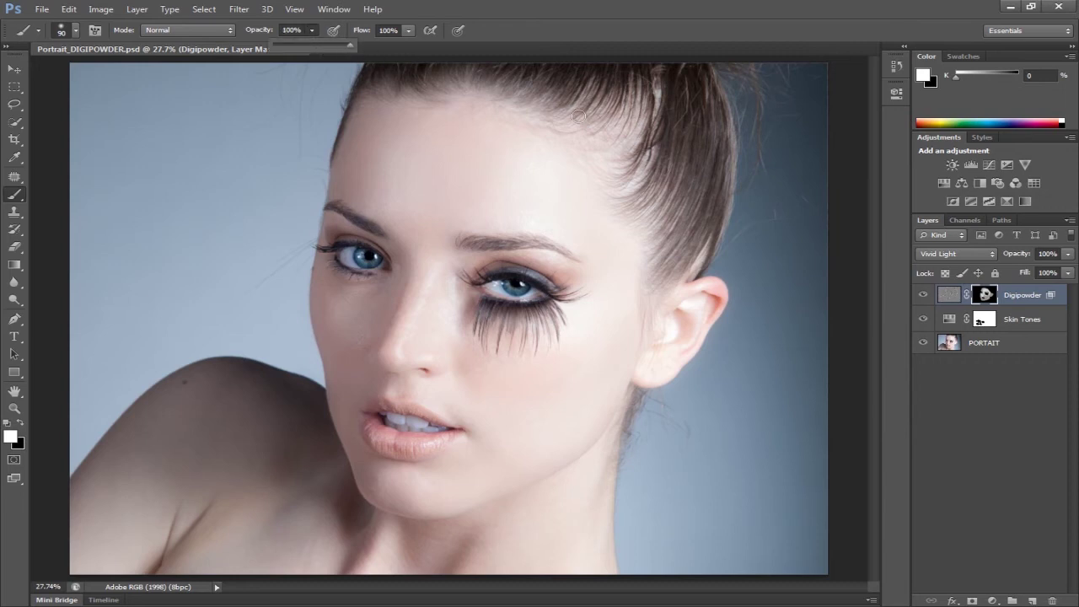
pyautogui.click(942, 431)
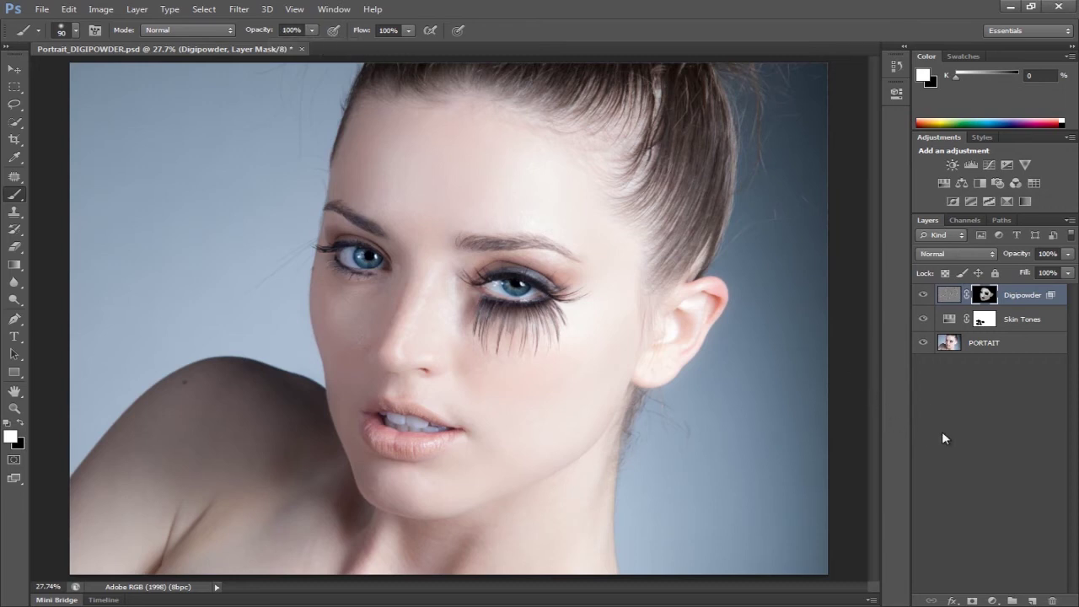
pyautogui.click(984, 294)
pyautogui.press(']')
pyautogui.press(']')
pyautogui.press(']')
pyautogui.press(']')
pyautogui.press(']')
pyautogui.press(']')
pyautogui.press(']')
pyautogui.press(']')
pyautogui.press(']')
pyautogui.press(']')
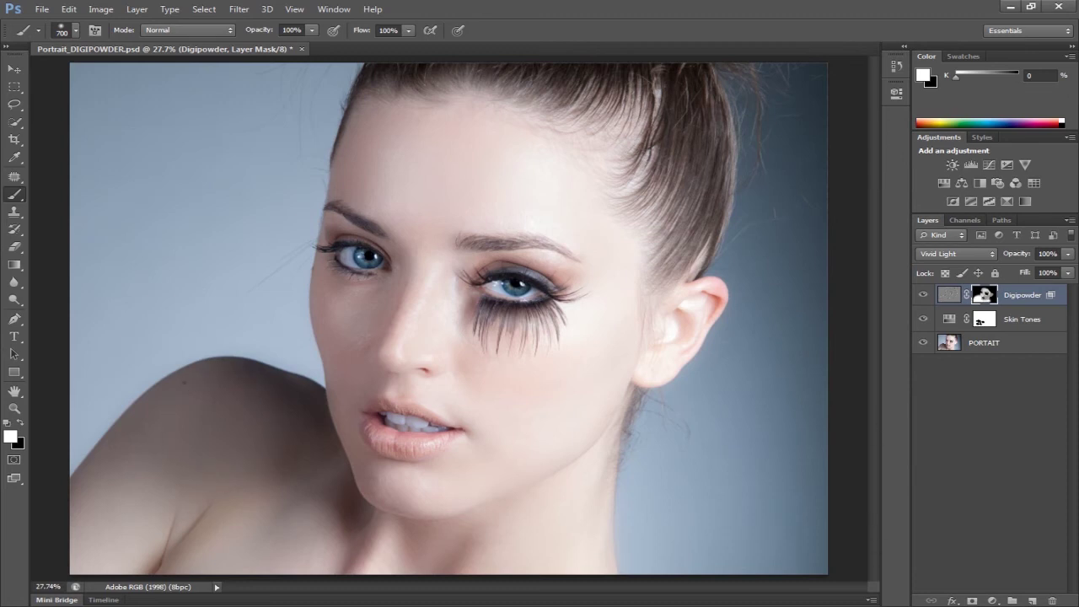
pyautogui.click(1013, 490)
pyautogui.click(14, 408)
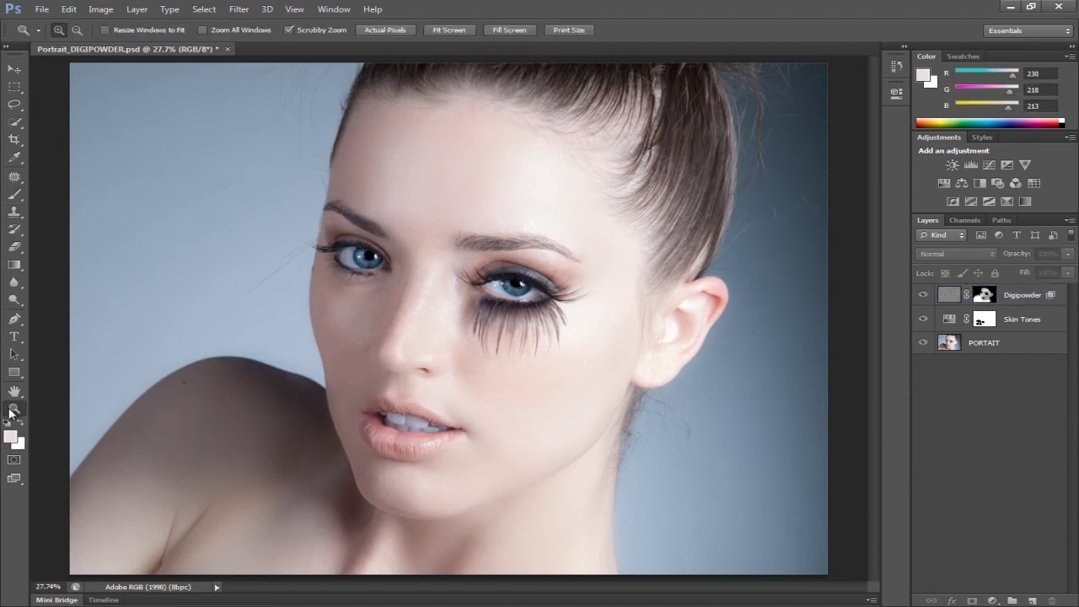
pyautogui.click(454, 383)
pyautogui.click(260, 328)
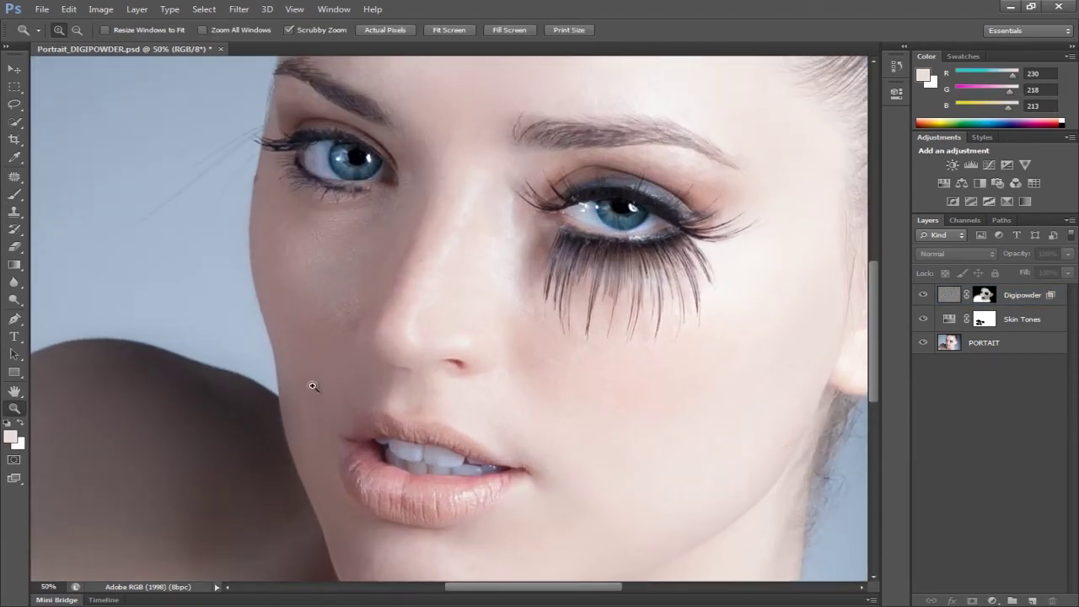
pyautogui.click(313, 385)
pyautogui.scroll(2, 337, 402)
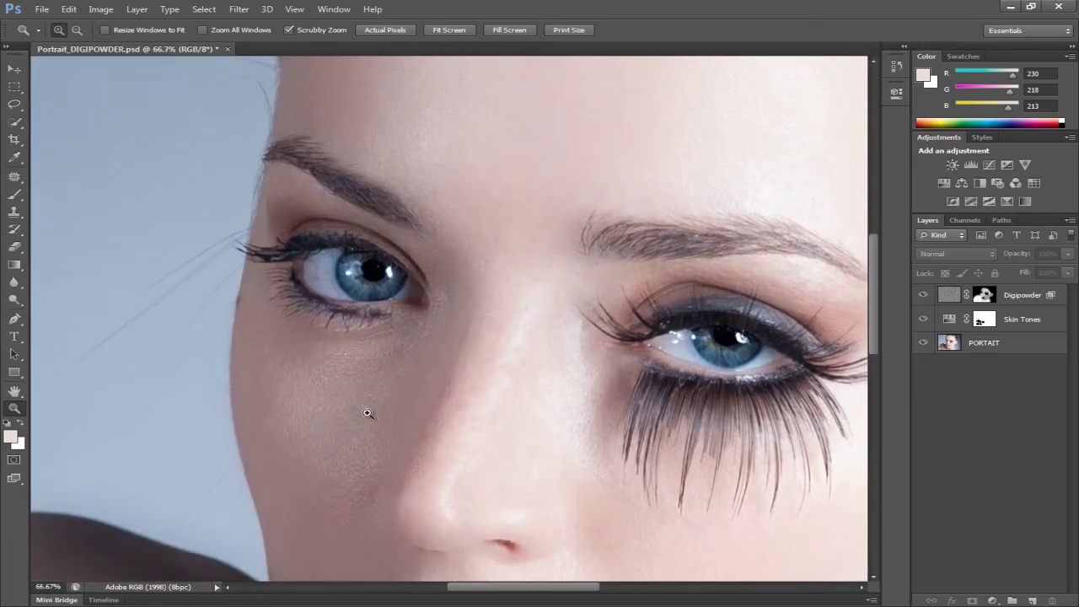
pyautogui.scroll(-2, 452, 203)
pyautogui.scroll(-2, 454, 317)
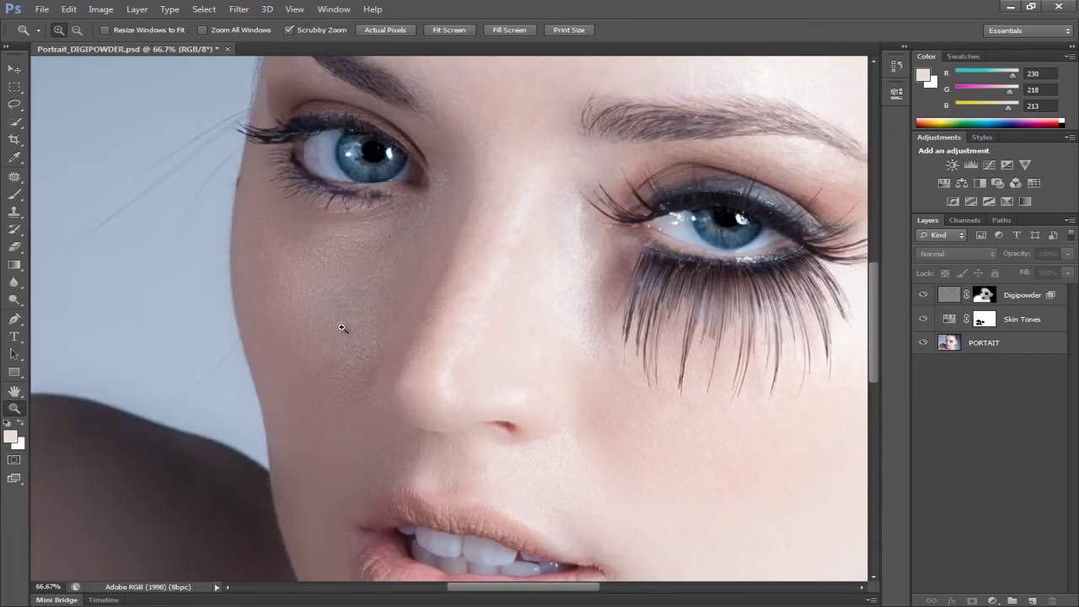
pyautogui.scroll(-2, 330, 301)
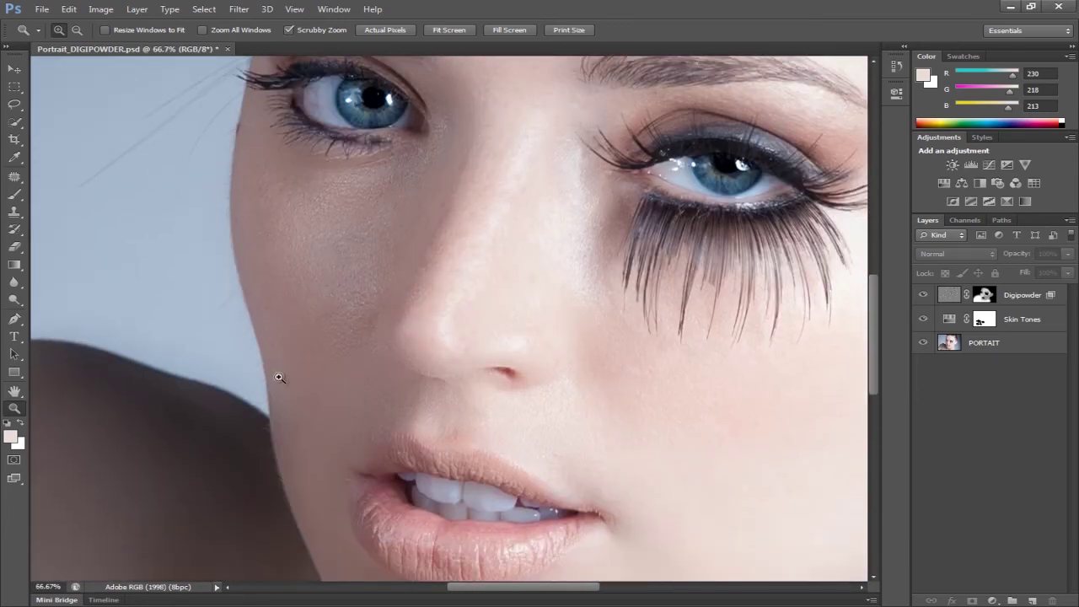
pyautogui.scroll(-1, 280, 378)
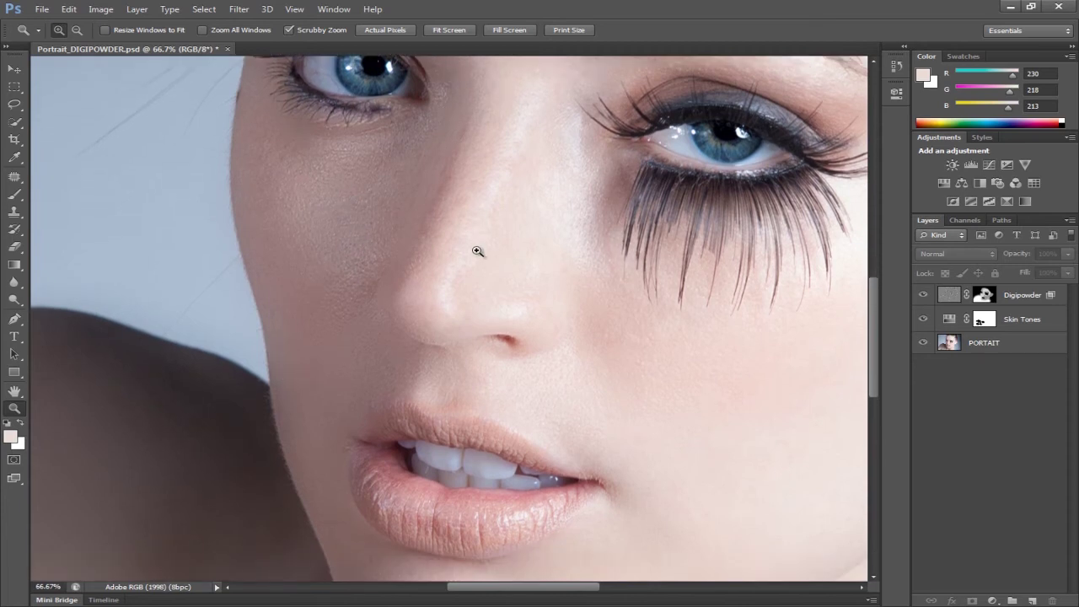
pyautogui.scroll(3, 478, 261)
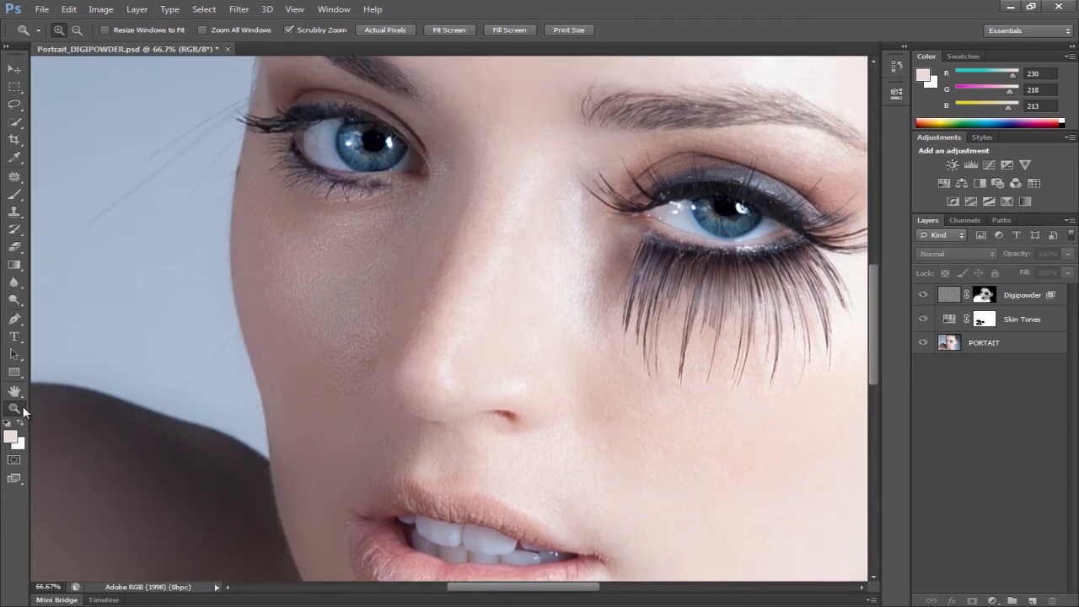
pyautogui.click(386, 29)
pyautogui.click(450, 29)
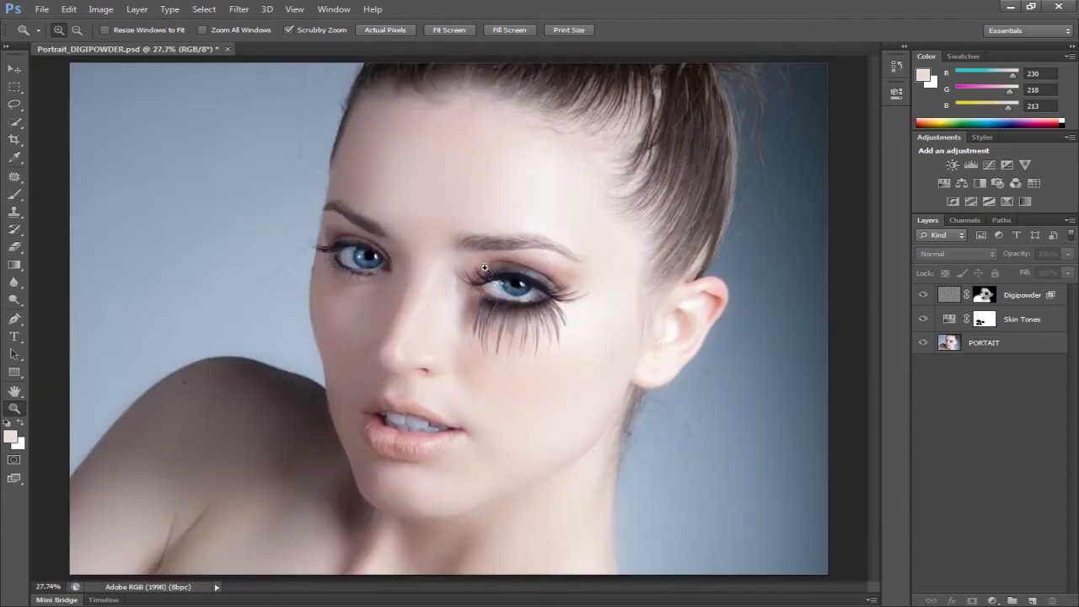
# - Lower the Digipowder layer's opacity to 80% and toggle its visibility to compare
pyautogui.click(1027, 291)
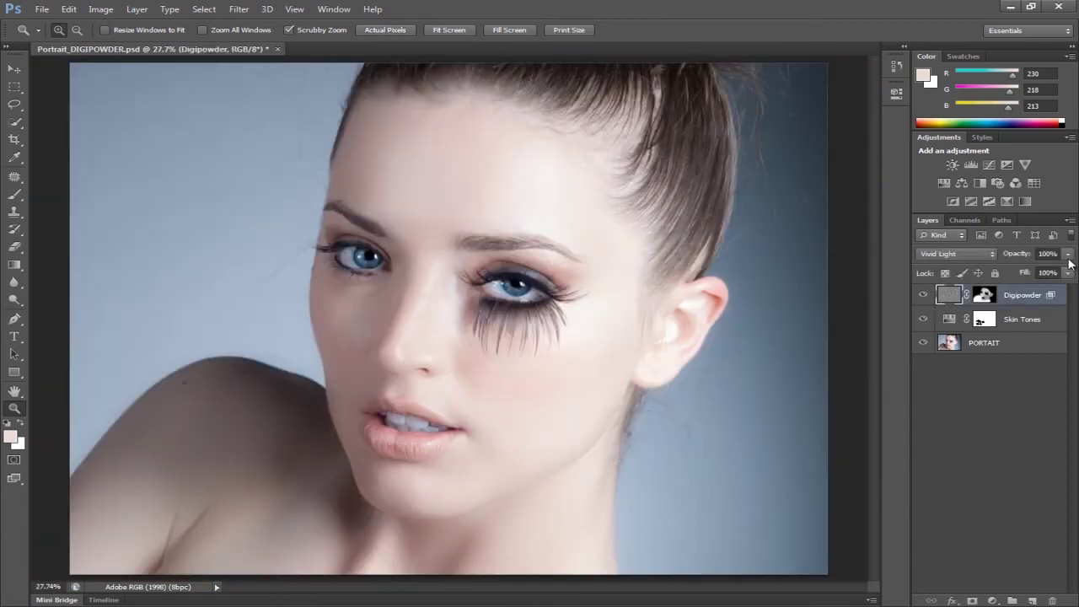
pyautogui.click(1069, 255)
pyautogui.moveTo(1067, 273); pyautogui.dragTo(1055, 273)
pyautogui.click(1019, 406)
pyautogui.click(924, 295)
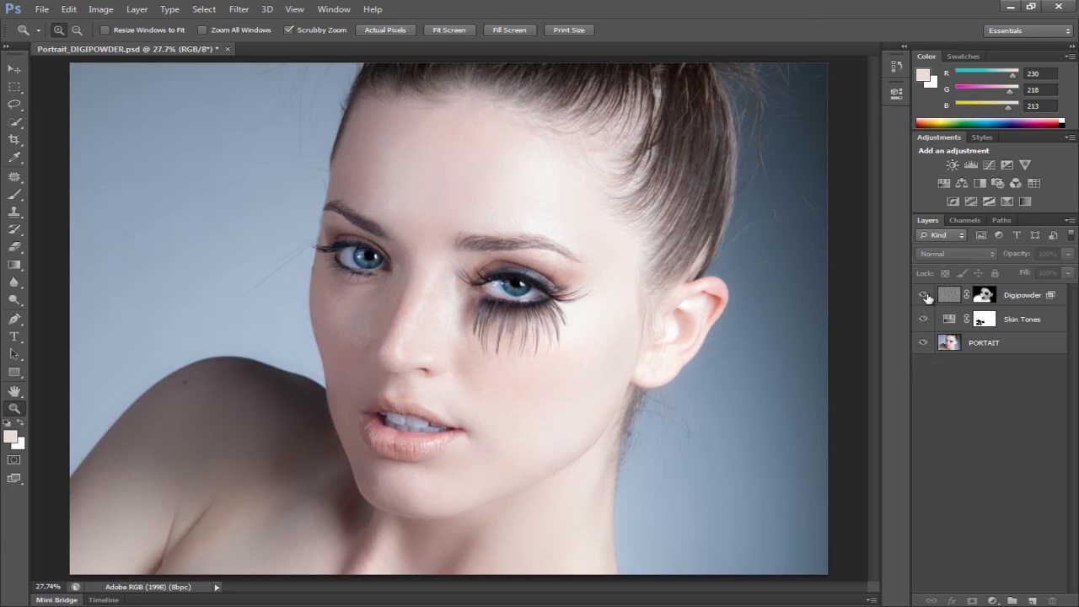
pyautogui.click(1018, 299)
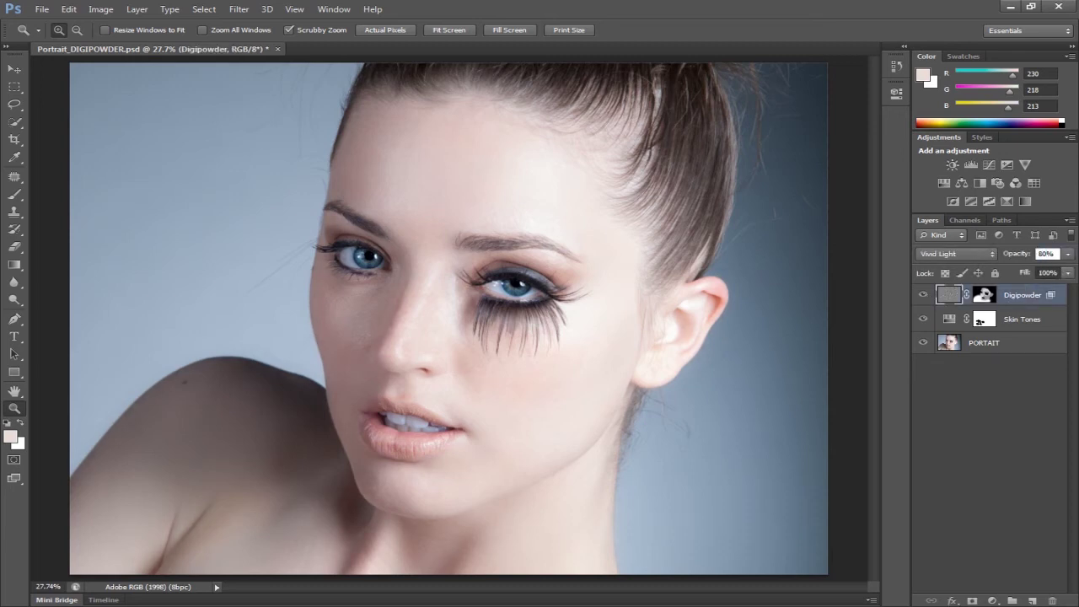
pyautogui.click(989, 417)
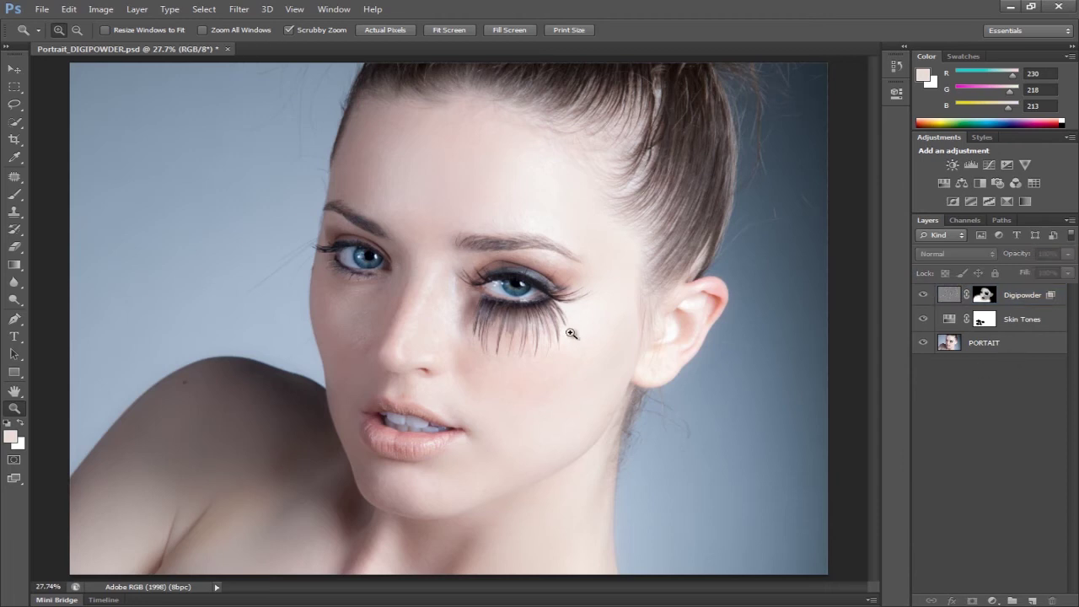
pyautogui.click(439, 385)
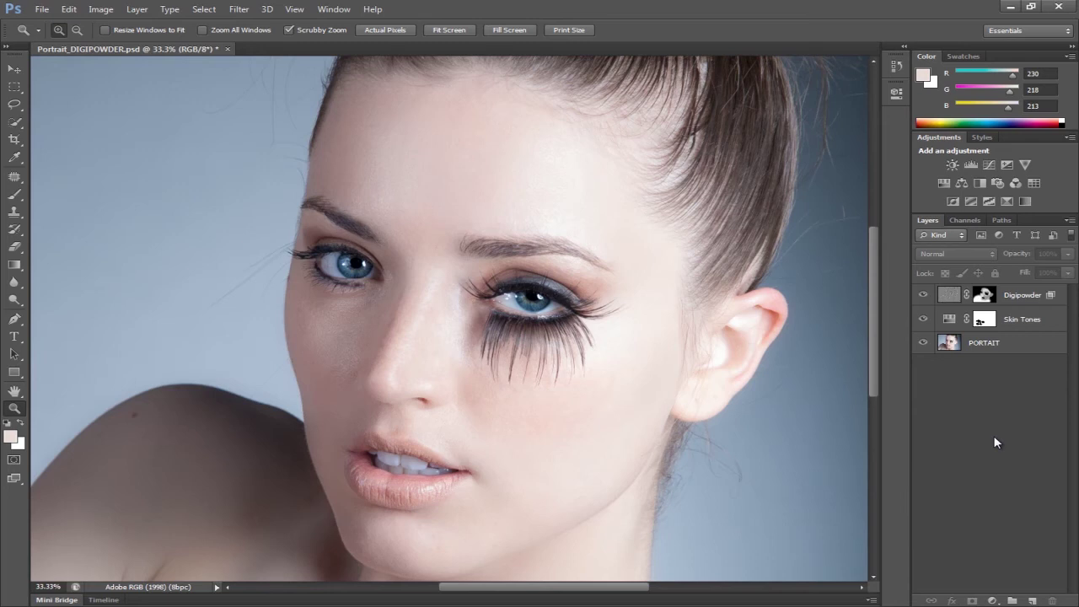
# - Create a new layer named 'Shine Remove' and ready a 400-pixel brush on it
pyautogui.hotkey('ctrl', 'shift', 'n')
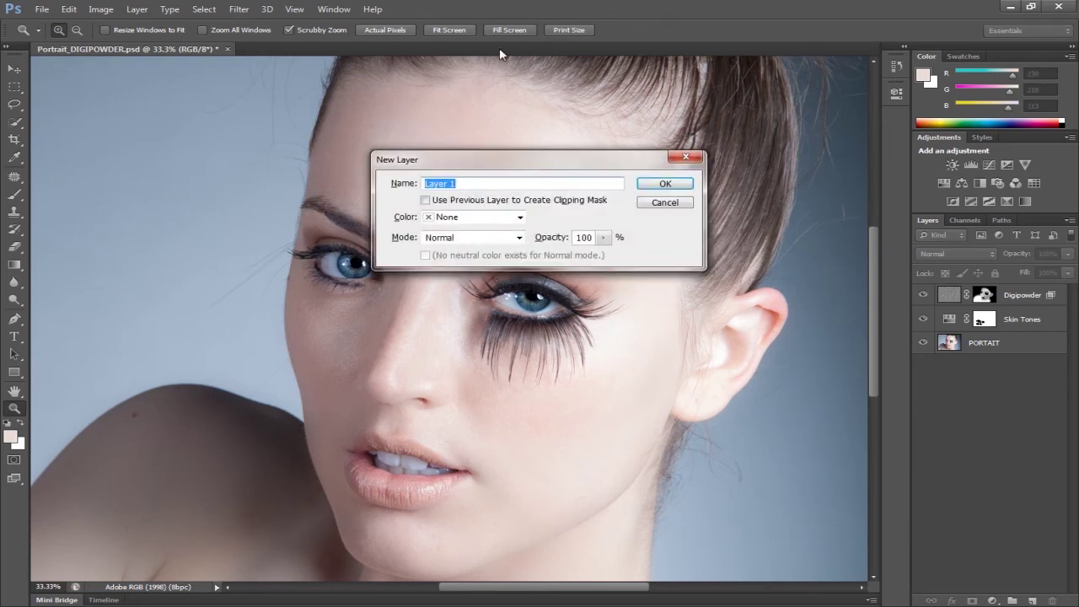
pyautogui.write('Shine Remove')
pyautogui.press('Return')
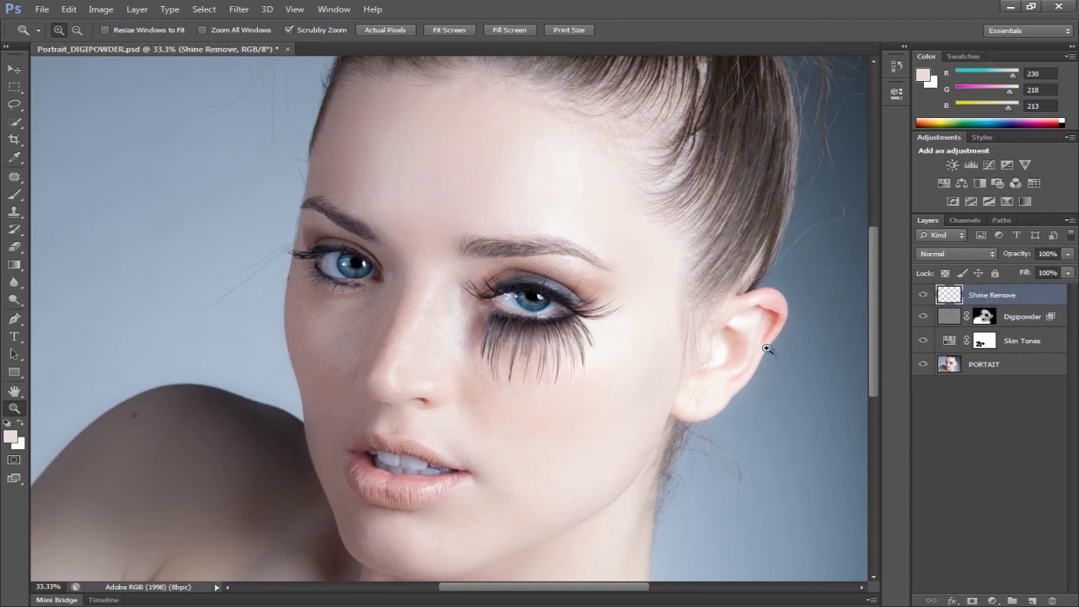
pyautogui.press('v')
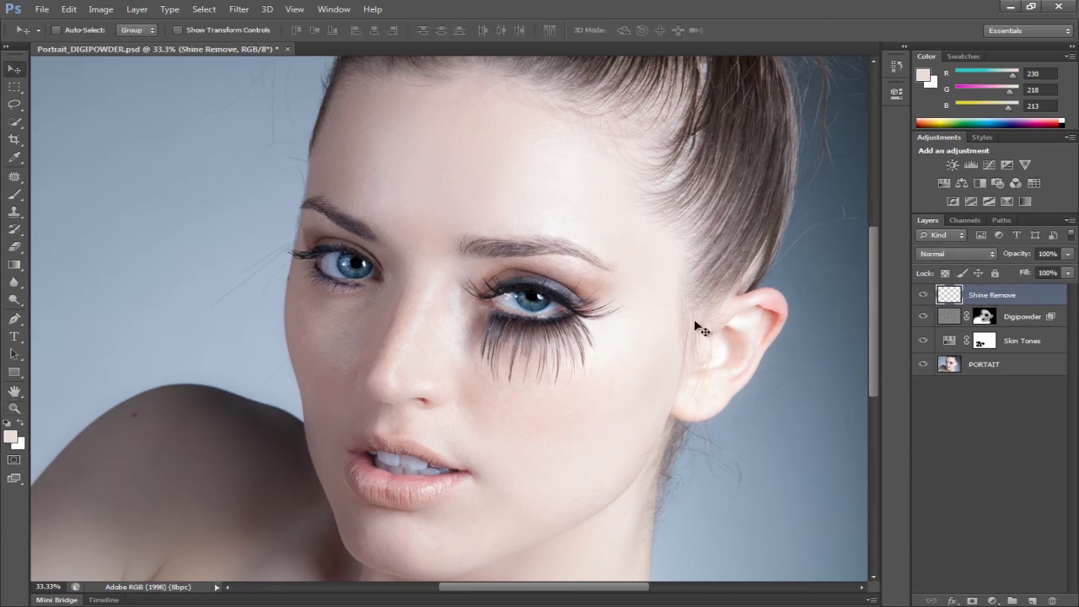
pyautogui.press('b')
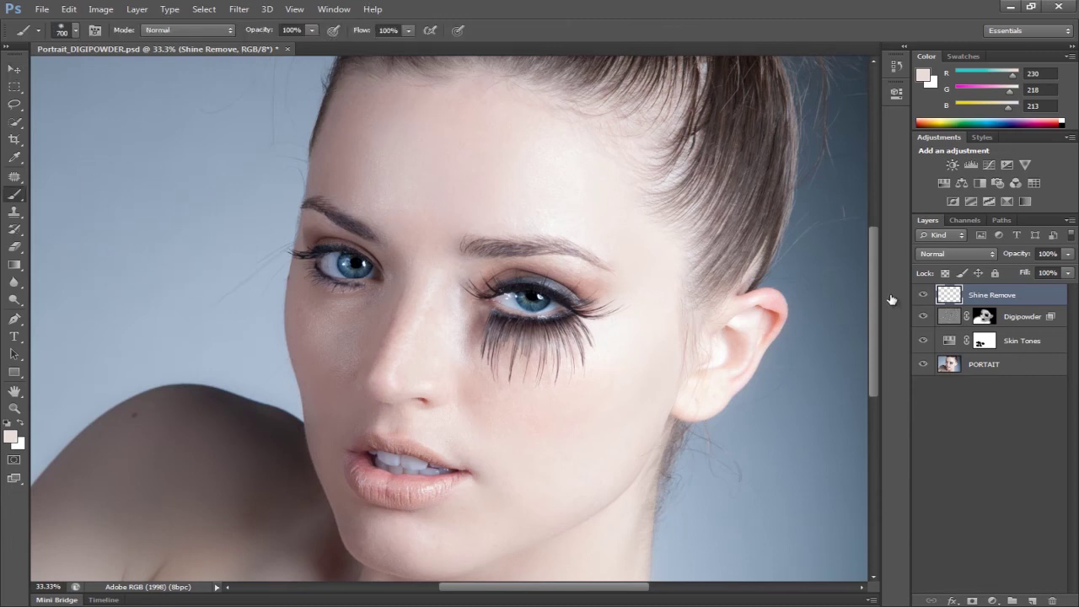
pyautogui.click(998, 431)
pyautogui.click(1018, 295)
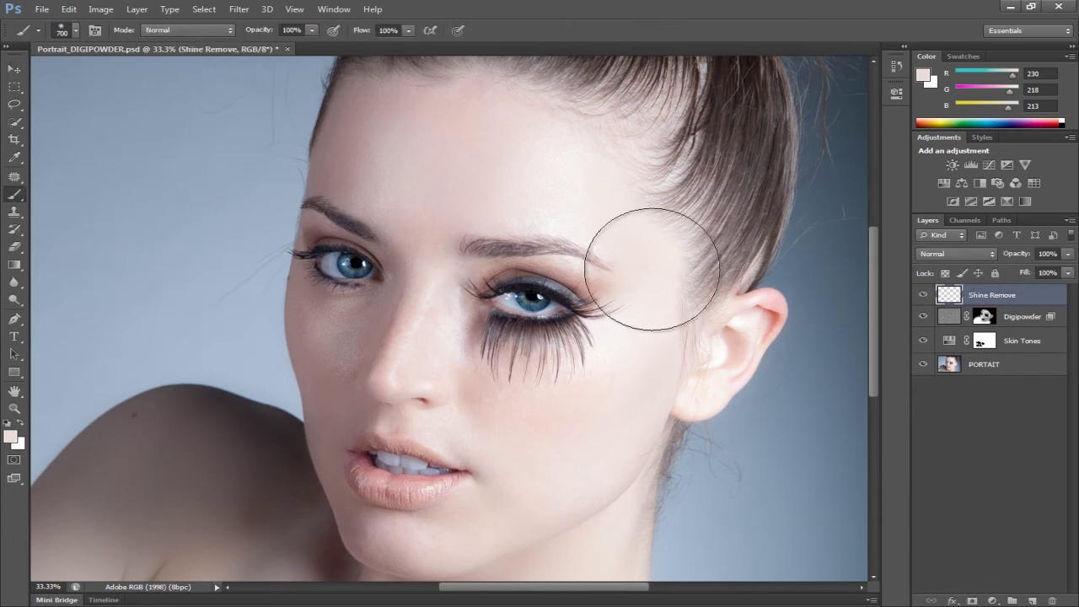
pyautogui.press('[')
pyautogui.press('[')
pyautogui.press('[')
pyautogui.press('[')
pyautogui.press('[')
pyautogui.press('[')
pyautogui.press('[')
pyautogui.press('[')
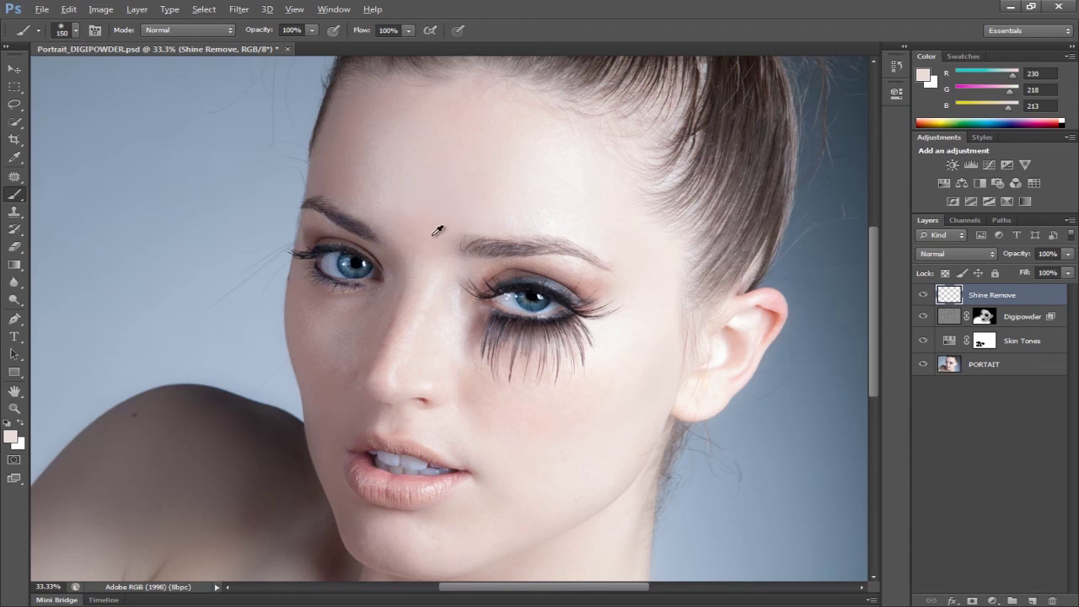
# - Sample a light skin tone from the forehead as the painting colour
pyautogui.press('alt')
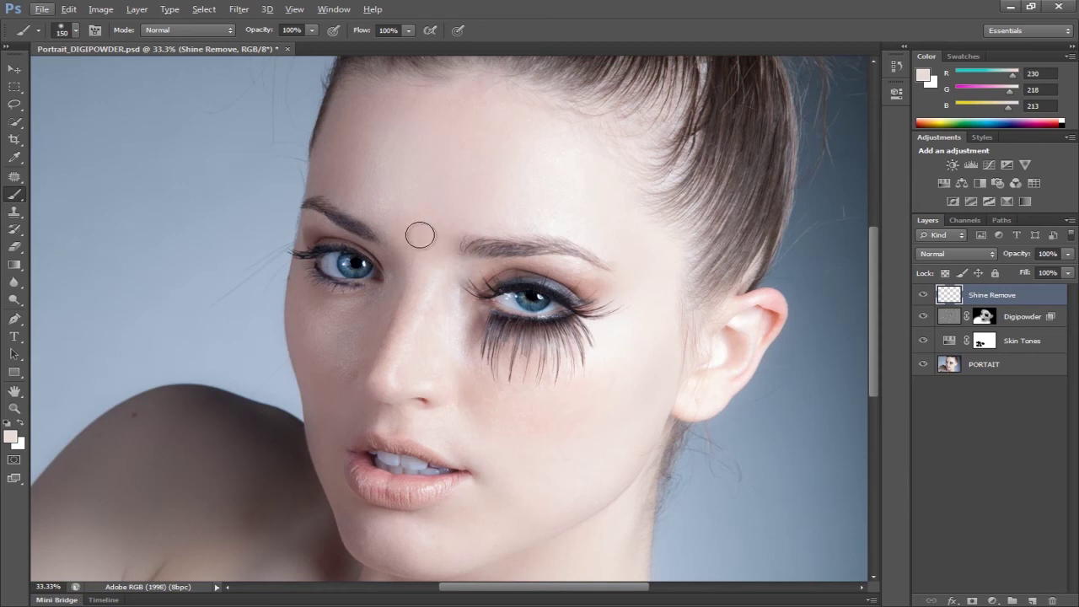
pyautogui.press('alt')
pyautogui.keyDown('alt'); pyautogui.click(432, 239); pyautogui.keyUp('alt')
pyautogui.click(15, 157)
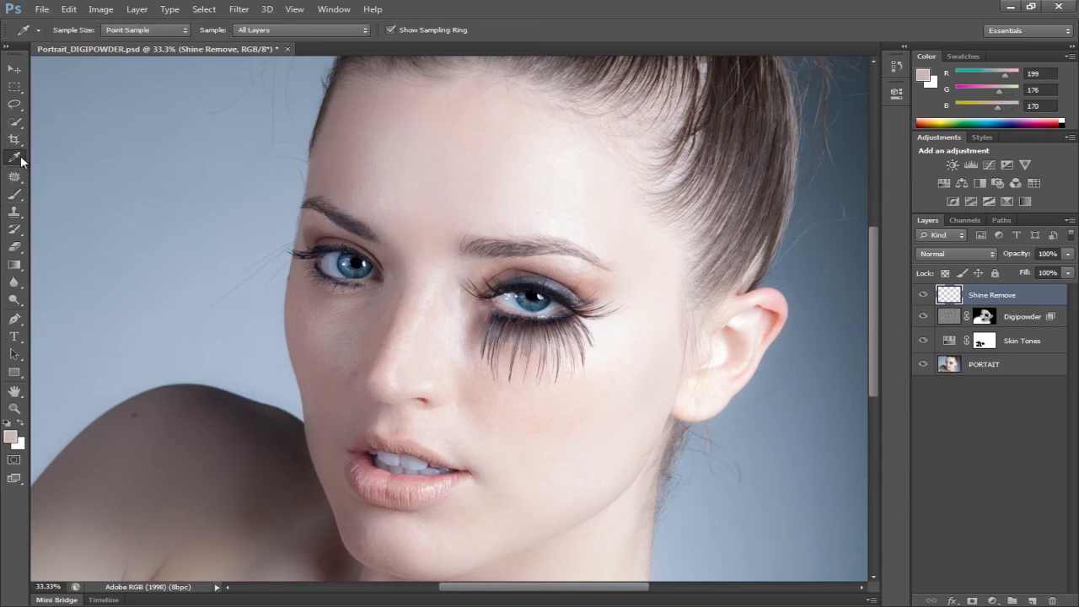
pyautogui.click(431, 241)
pyautogui.click(14, 193)
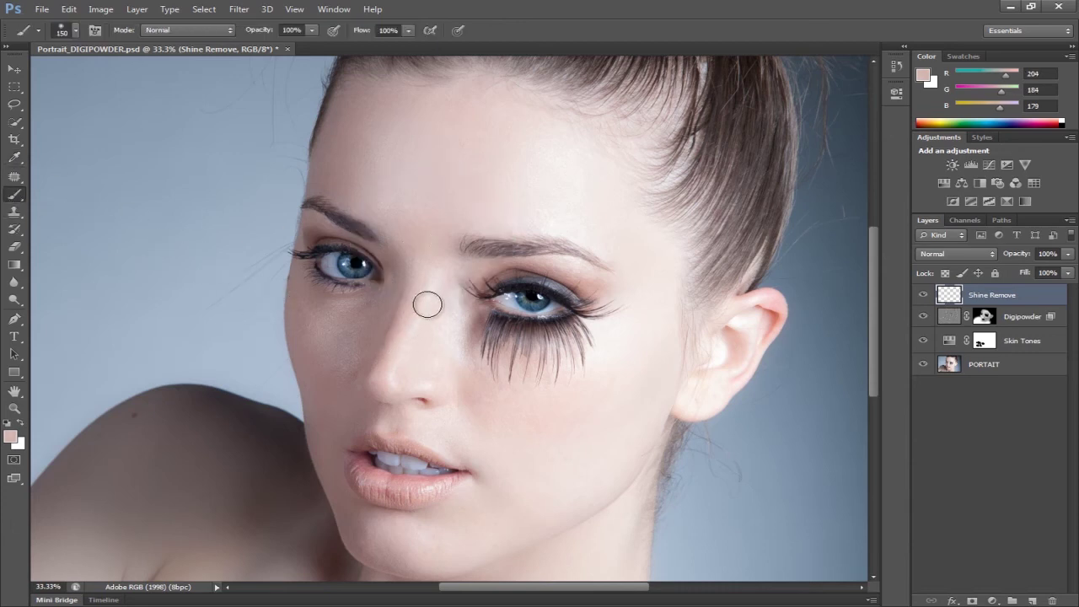
# - Paint the skin tone over the nose bridge, forehead and under the lower lashes using 150–300 pixel brushes
pyautogui.moveTo(429, 301)
pyautogui.mouseDown()
pyautogui.moveTo(434, 281)
pyautogui.moveTo(396, 376)
pyautogui.moveTo(437, 383)
pyautogui.moveTo(447, 296)
pyautogui.moveTo(452, 363)
pyautogui.moveTo(441, 346)
pyautogui.mouseUp()
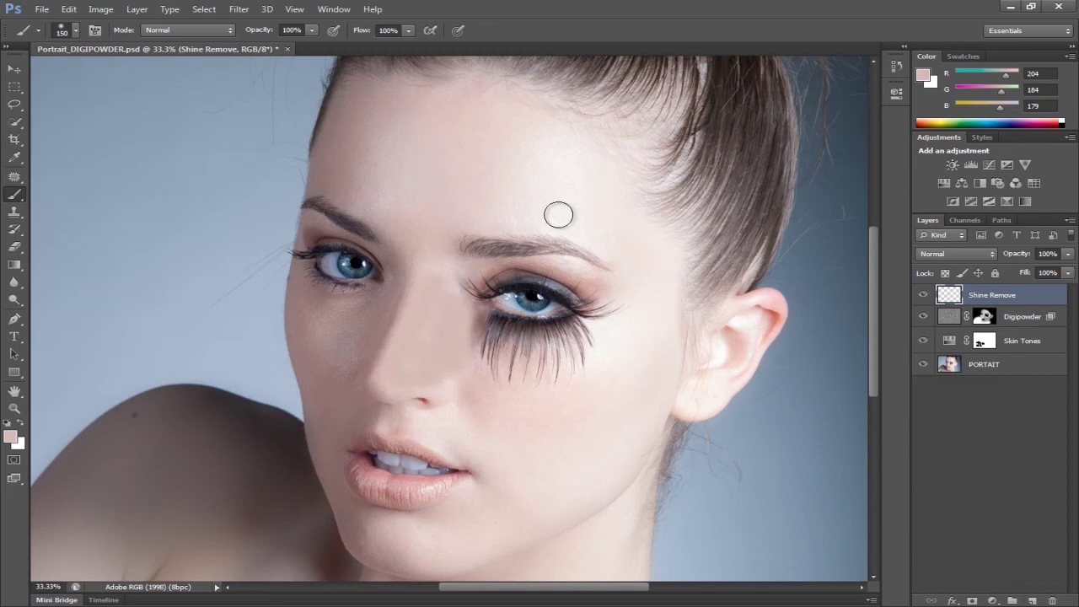
pyautogui.press(']')
pyautogui.press(']')
pyautogui.press(']')
pyautogui.press(']')
pyautogui.moveTo(542, 143)
pyautogui.mouseDown()
pyautogui.moveTo(564, 169)
pyautogui.moveTo(532, 170)
pyautogui.moveTo(584, 192)
pyautogui.moveTo(535, 193)
pyautogui.moveTo(633, 239)
pyautogui.moveTo(646, 290)
pyautogui.mouseUp()
pyautogui.press('[')
pyautogui.press('[')
pyautogui.press('[')
pyautogui.press('[')
pyautogui.press('[')
pyautogui.moveTo(617, 345)
pyautogui.mouseDown()
pyautogui.moveTo(609, 329)
pyautogui.moveTo(607, 376)
pyautogui.moveTo(591, 386)
pyautogui.mouseUp()
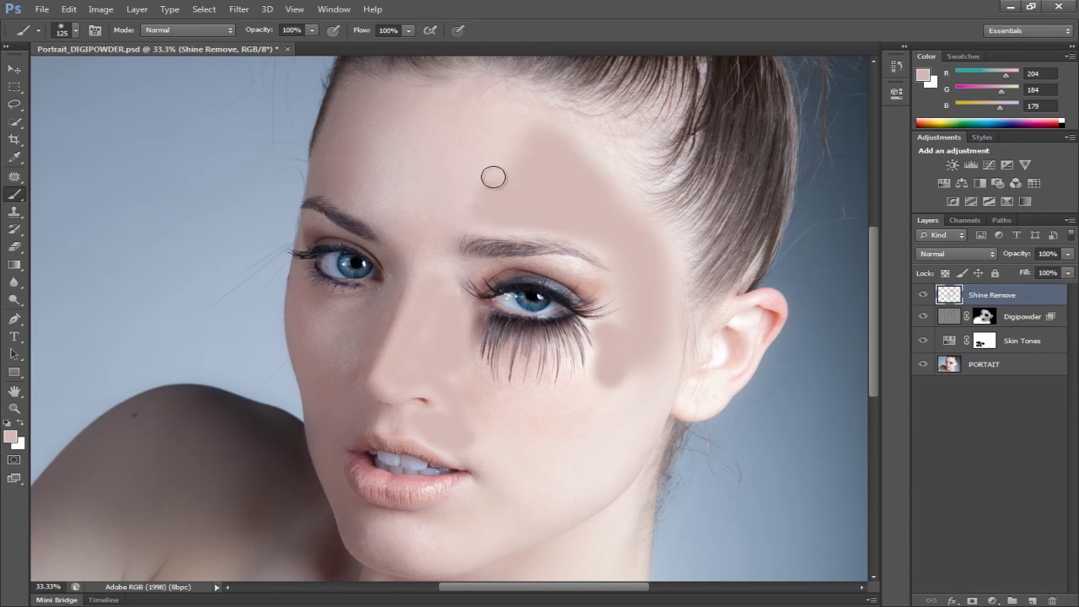
# - Extend the skin paint over the forehead and fade the Shine Remove layer to 35% opacity
pyautogui.moveTo(490, 177); pyautogui.dragTo(526, 132)
pyautogui.click(1067, 253)
pyautogui.moveTo(1064, 268); pyautogui.dragTo(1016, 274)
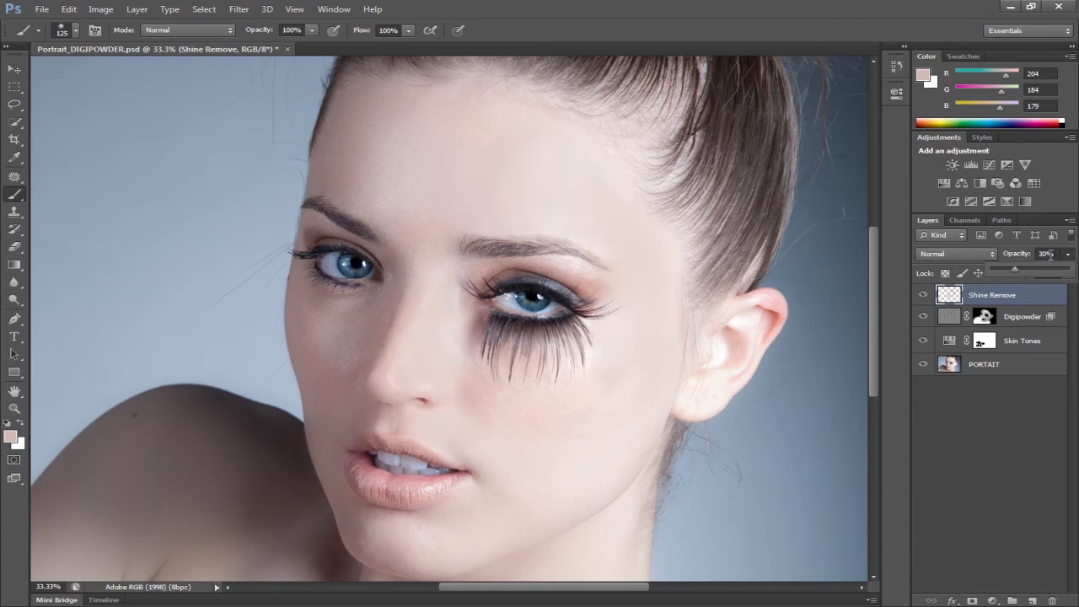
pyautogui.click(1049, 255)
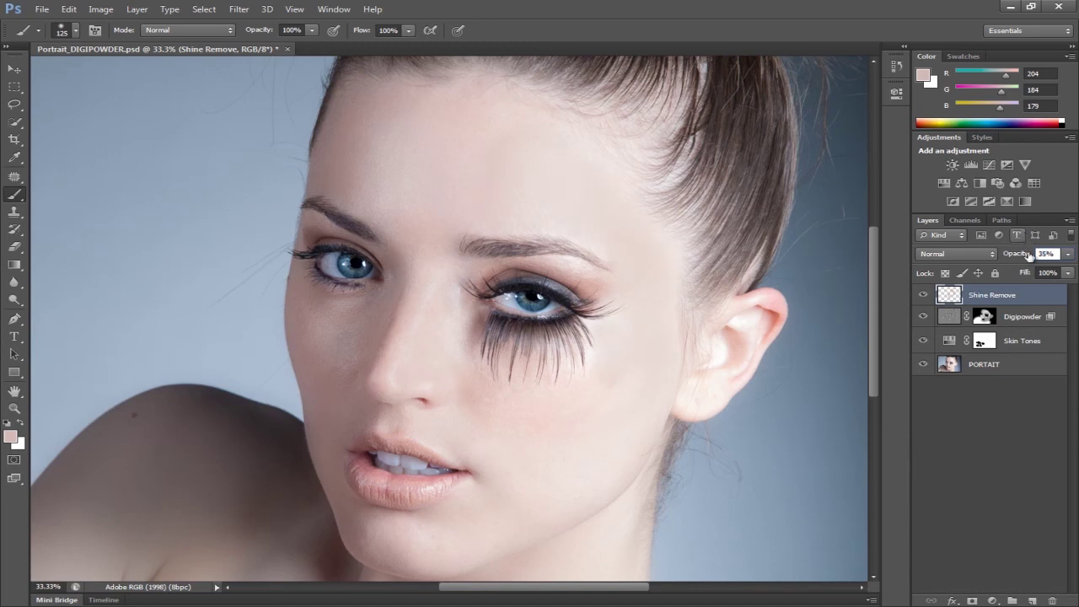
pyautogui.click(1005, 425)
pyautogui.click(1021, 300)
# - Soften the Shine Remove layer with a Gaussian Blur of radius 40
pyautogui.click(240, 10)
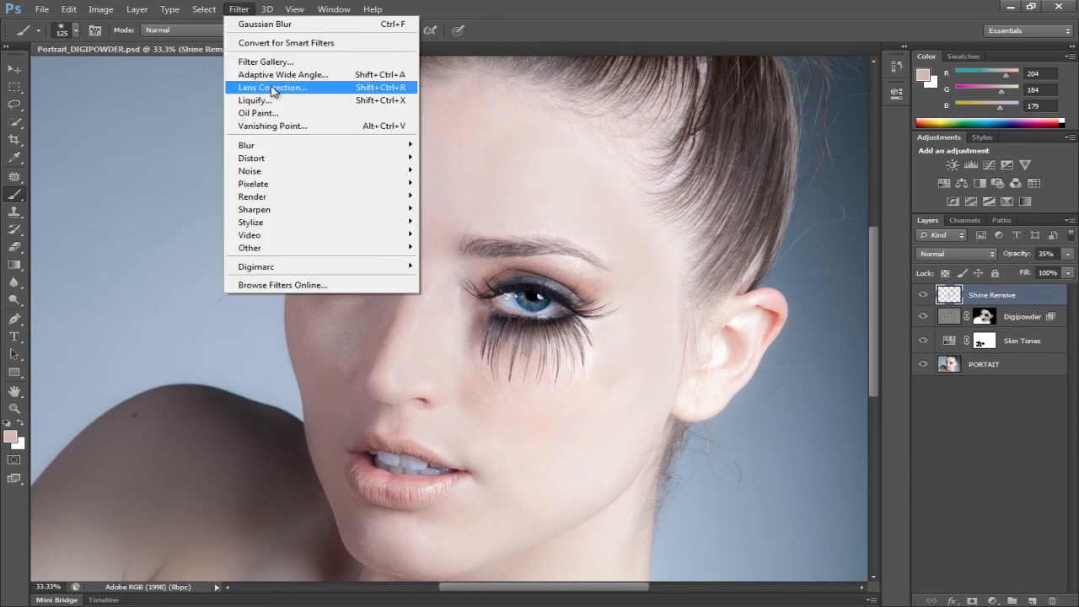
pyautogui.moveTo(253, 141)
pyautogui.click(445, 242)
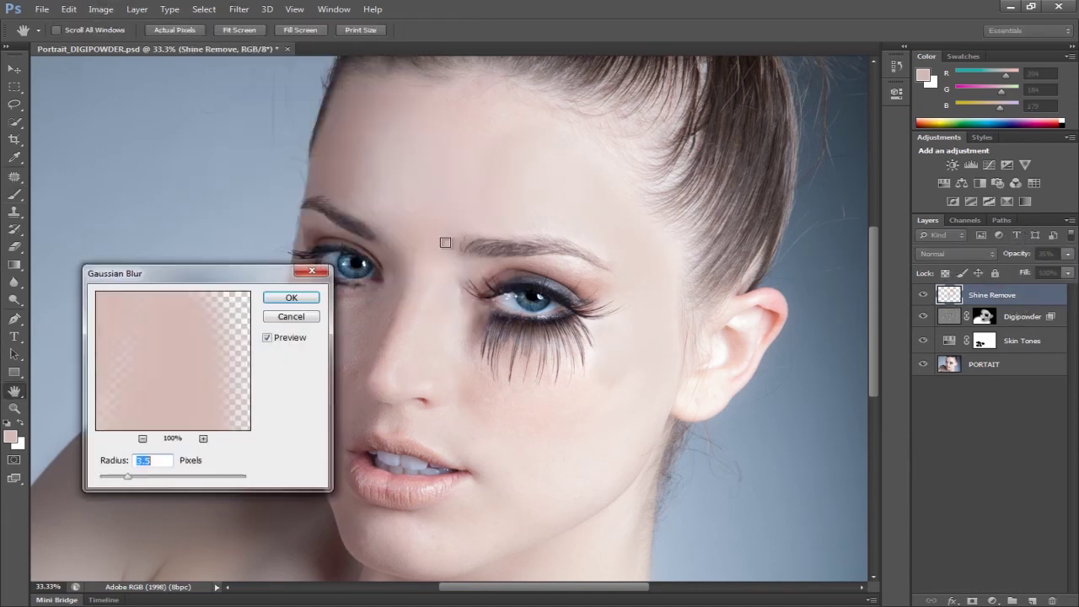
pyautogui.write('40')
pyautogui.press('Return')
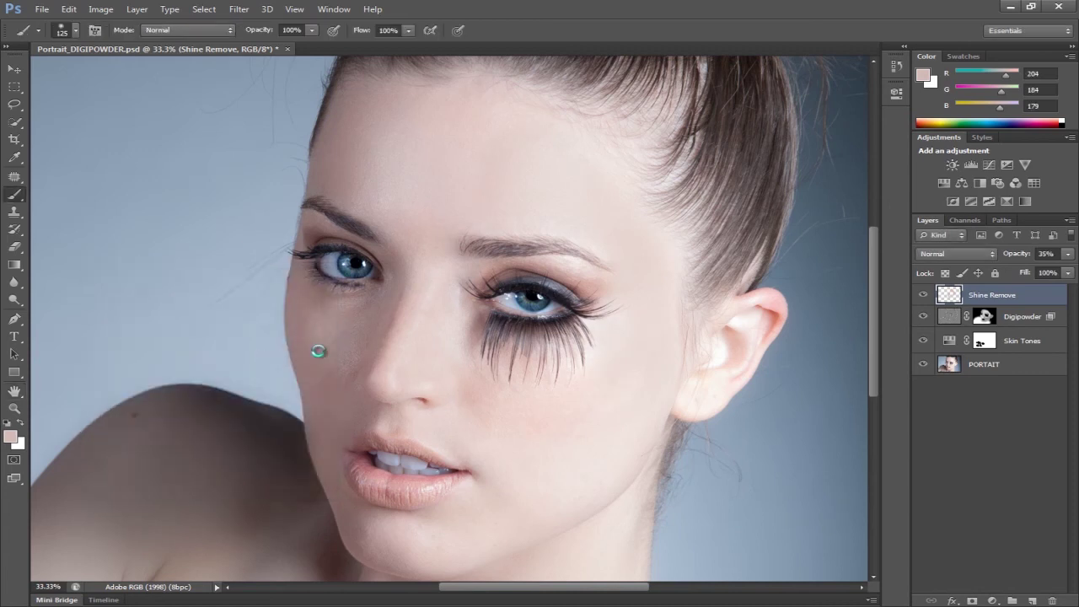
pyautogui.press('z')
pyautogui.click(383, 28)
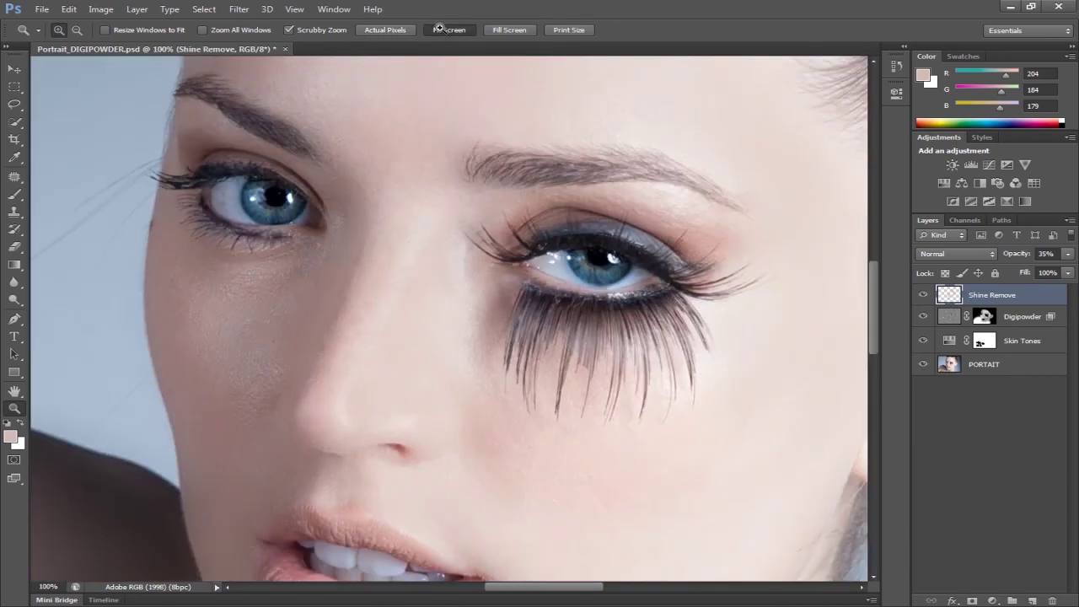
# - Fit the portrait and select the Dodge tool with a 200-pixel brush on Shine Remove
pyautogui.click(439, 29)
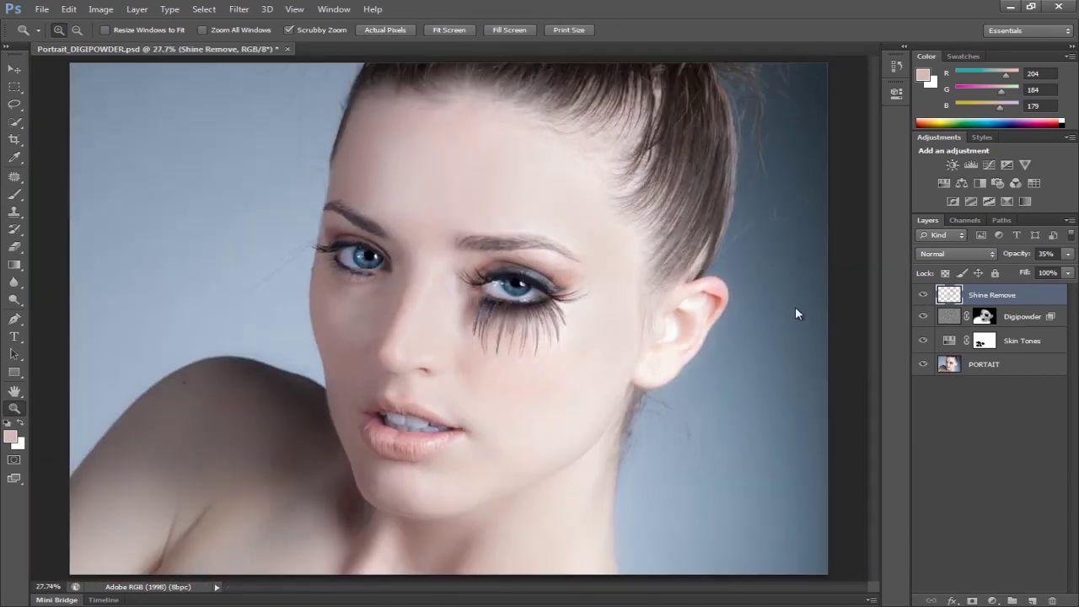
pyautogui.click(991, 502)
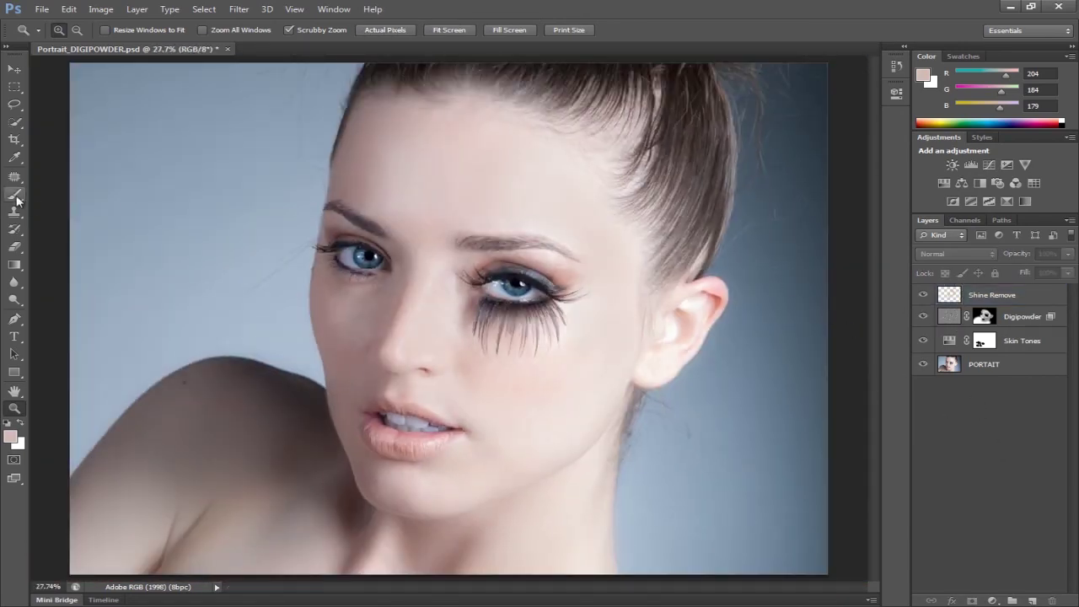
pyautogui.click(14, 300)
pyautogui.click(67, 297)
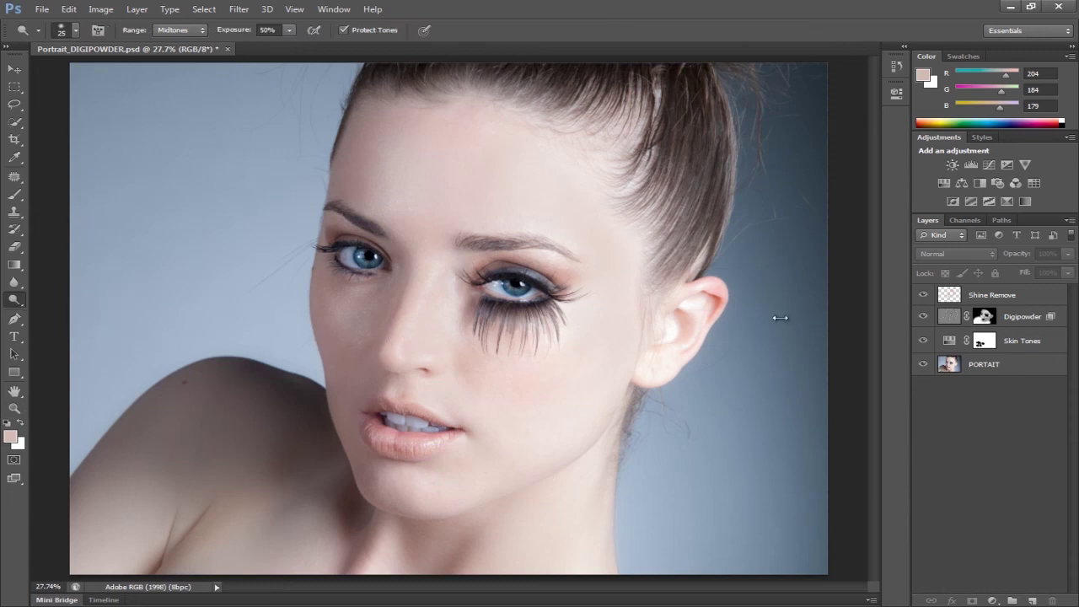
pyautogui.click(1002, 301)
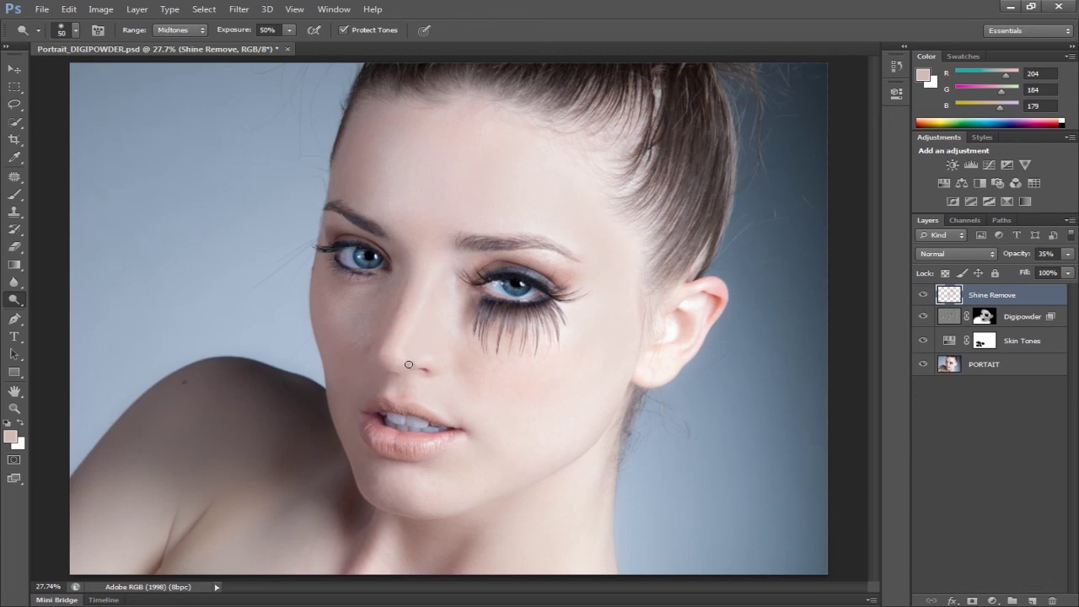
pyautogui.rightClick(23, 308)
pyautogui.click(63, 312)
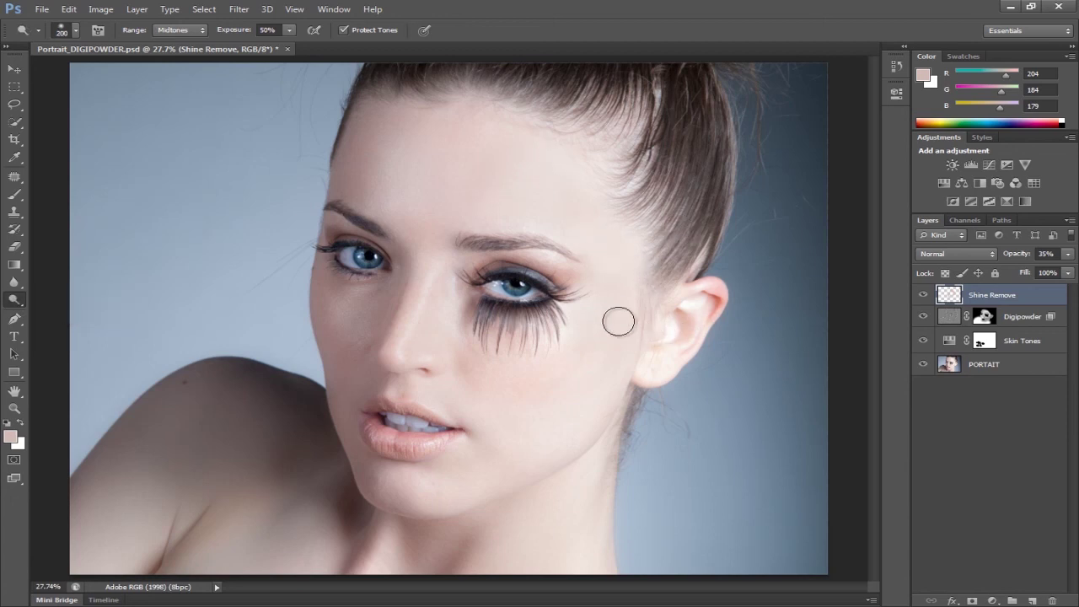
# - Set the Shine Remove layer opacity to 25% and toggle its visibility to compare
pyautogui.click(1027, 253)
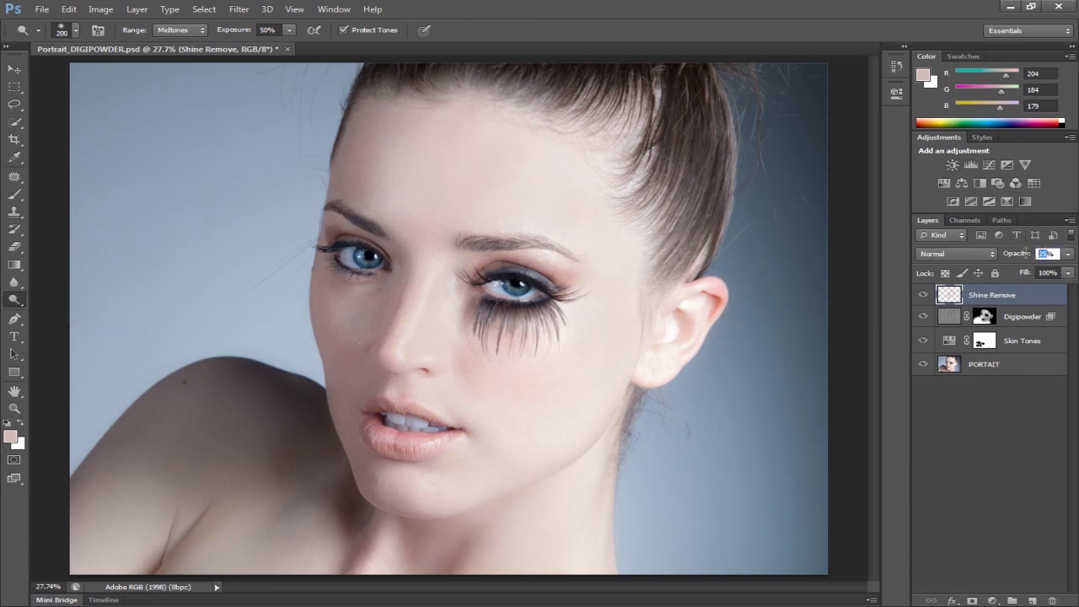
pyautogui.click(987, 452)
pyautogui.click(924, 297)
pyautogui.click(924, 297)
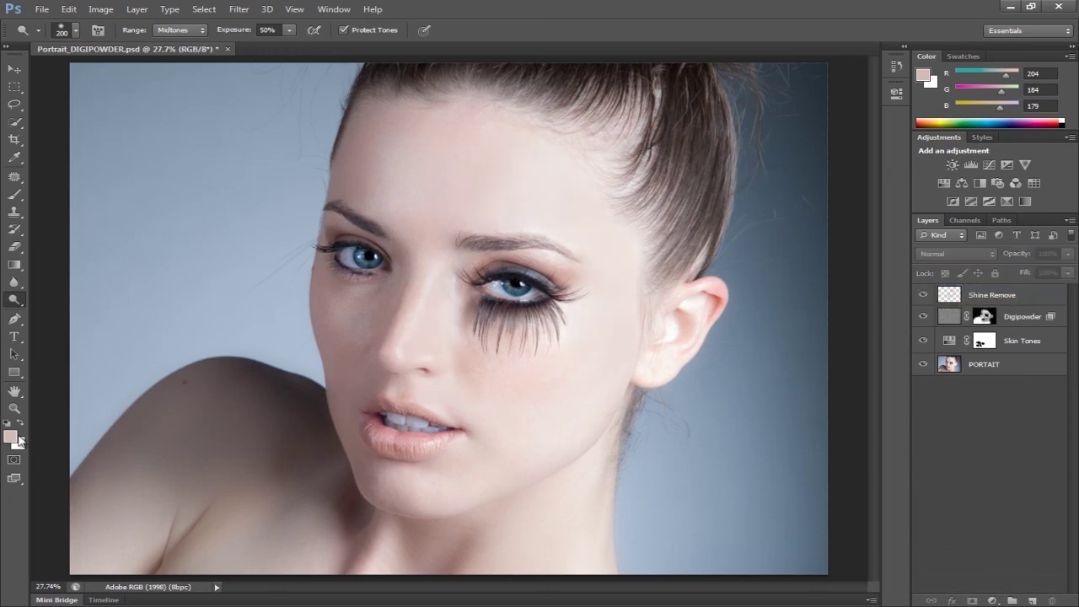
pyautogui.press('z')
pyautogui.click(384, 30)
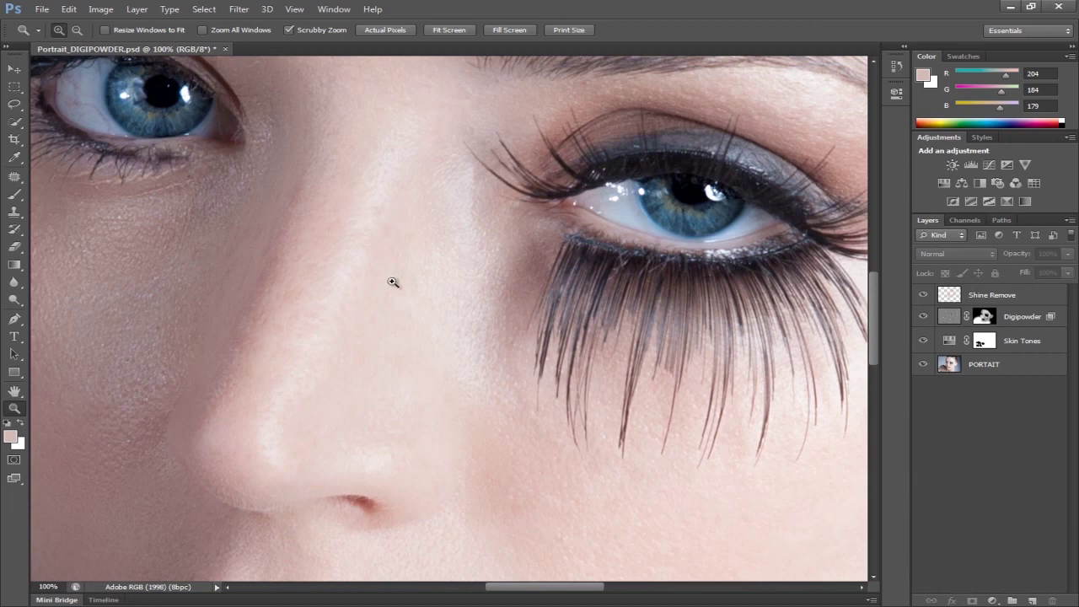
pyautogui.scroll(5, 458, 397)
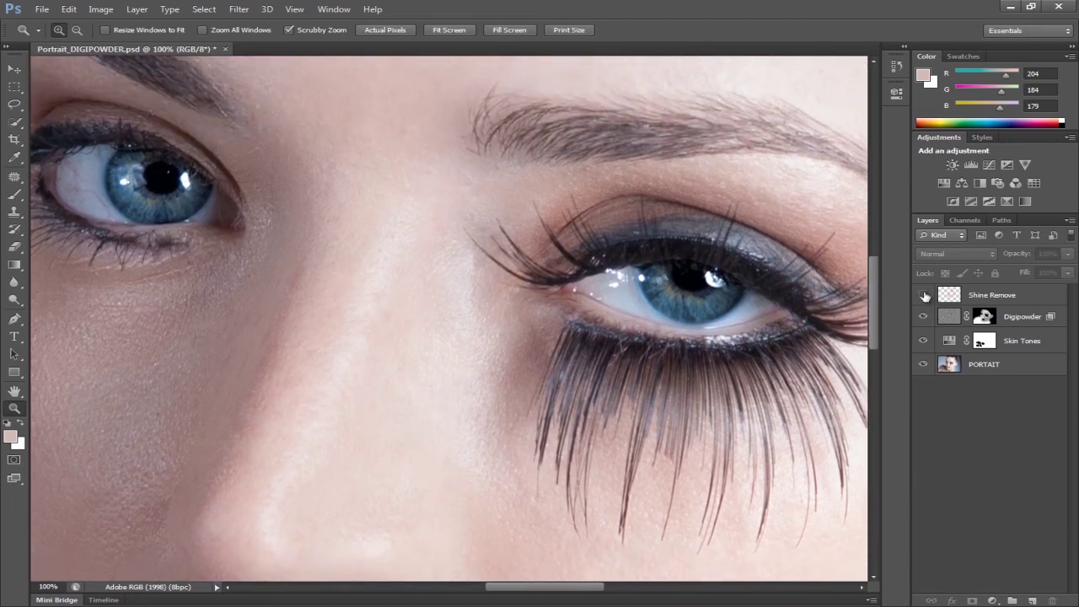
pyautogui.click(923, 295)
pyautogui.click(923, 295)
pyautogui.click(923, 295)
pyautogui.click(923, 296)
pyautogui.click(924, 295)
pyautogui.click(923, 295)
pyautogui.click(444, 31)
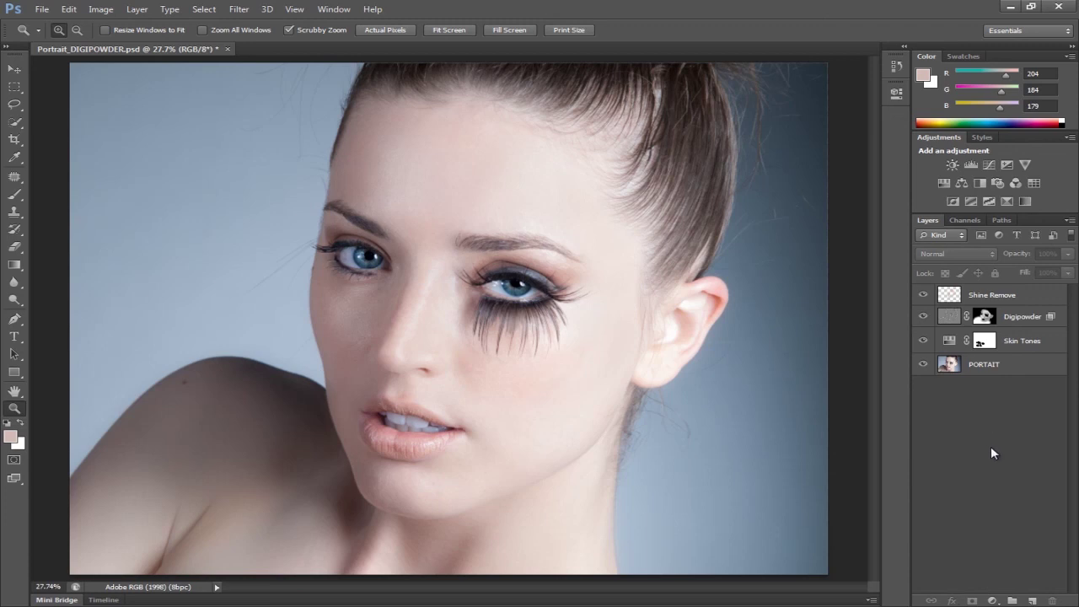
pyautogui.moveTo(924, 340); pyautogui.dragTo(938, 289)
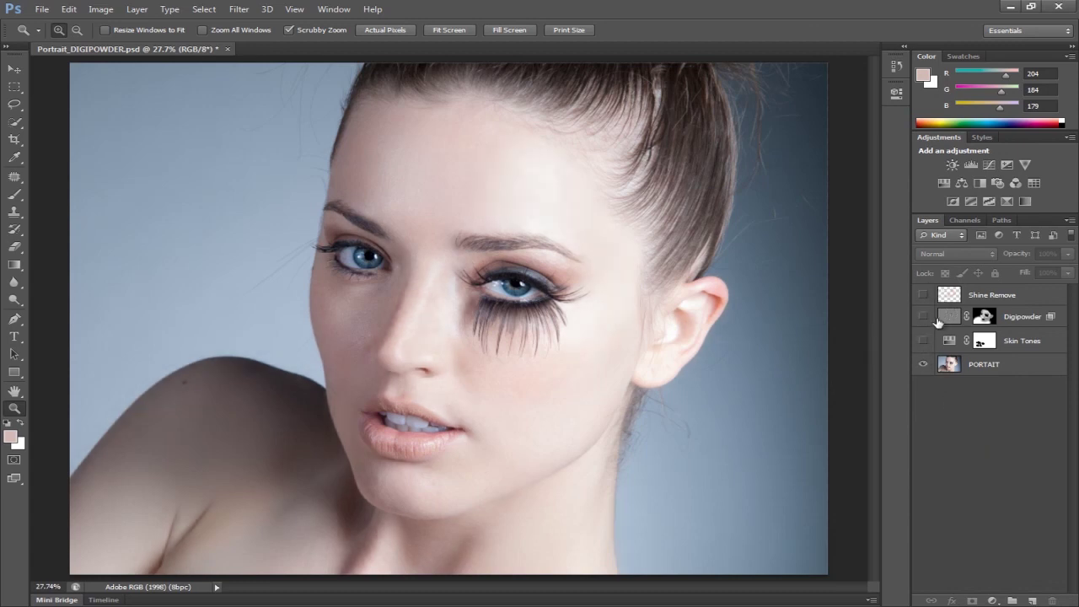
pyautogui.moveTo(924, 341); pyautogui.dragTo(923, 294)
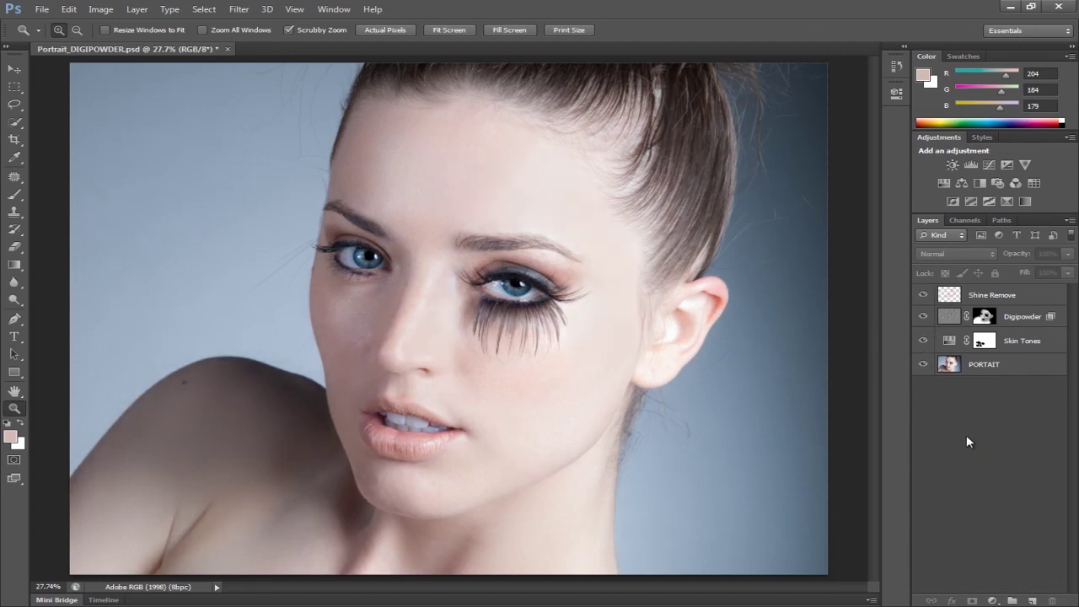